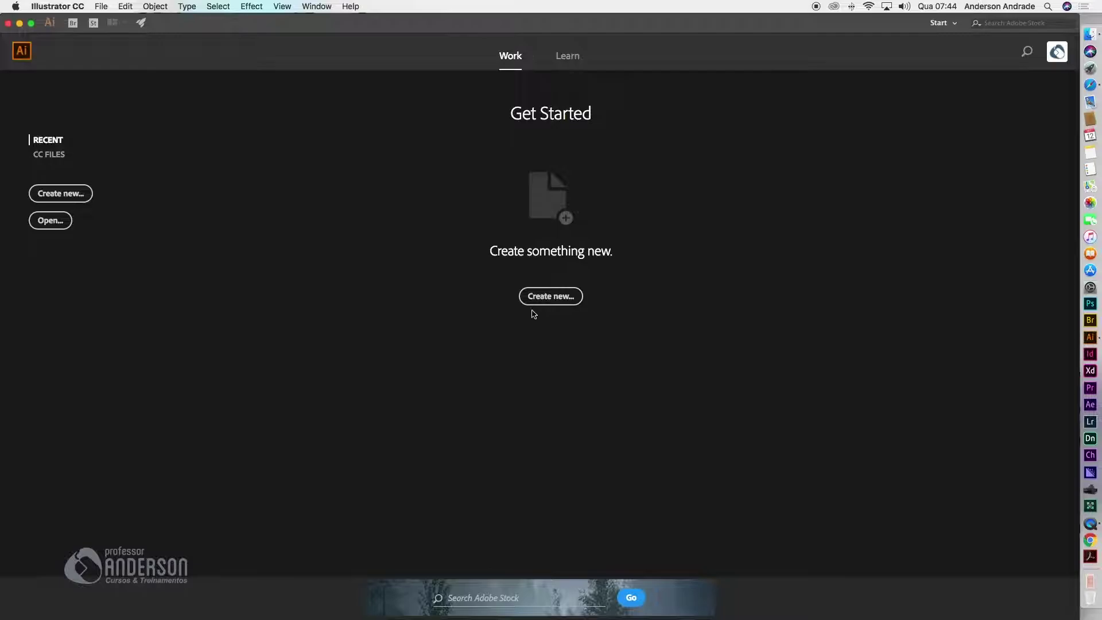
Start a new A4 document in landscape orientation, 297 × 210 mm, CMYK.
{"action": "left_click", "coordinate": [548, 299]}
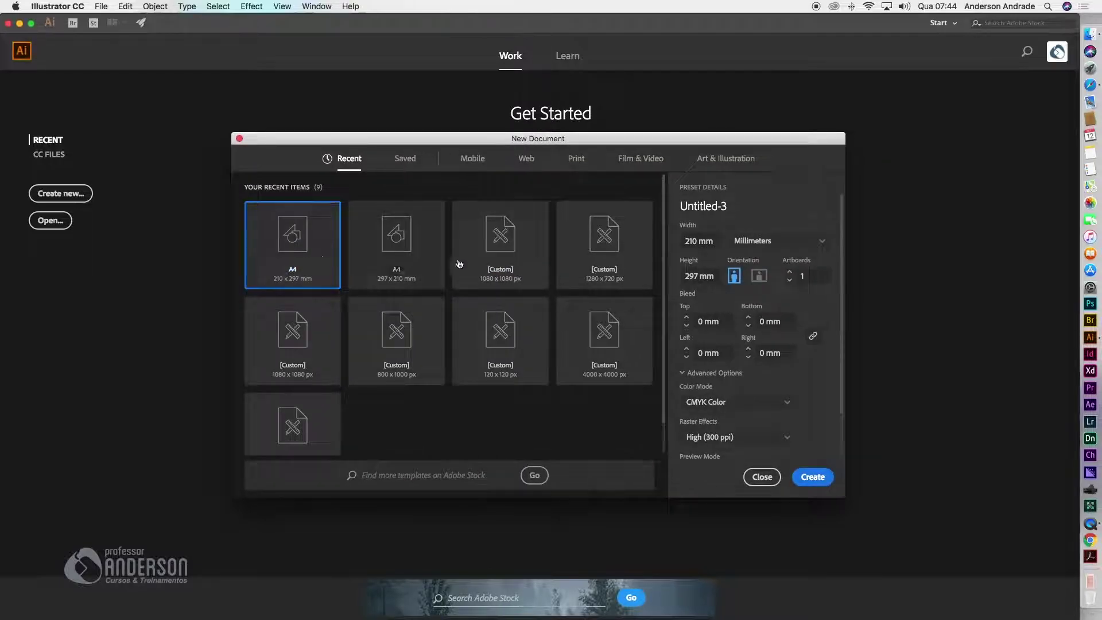
{"action": "left_click", "coordinate": [759, 275]}
{"action": "left_click", "coordinate": [813, 477]}
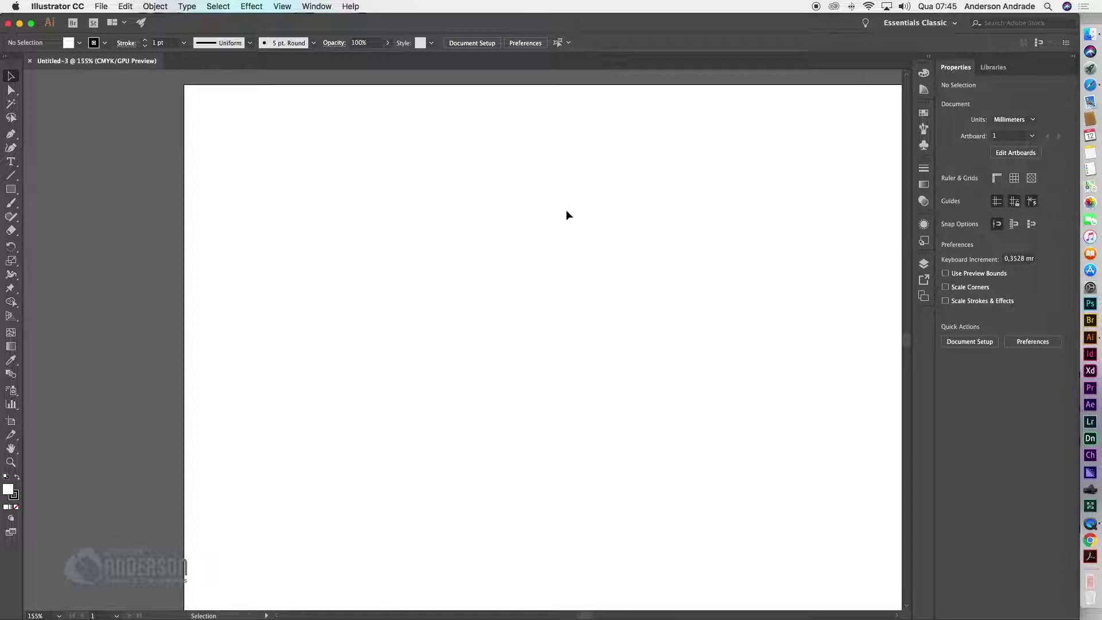
Expand the collapsed panel dock to reveal Color, Swatches, Stroke, Appearance and Layers.
{"action": "left_click", "coordinate": [929, 59]}
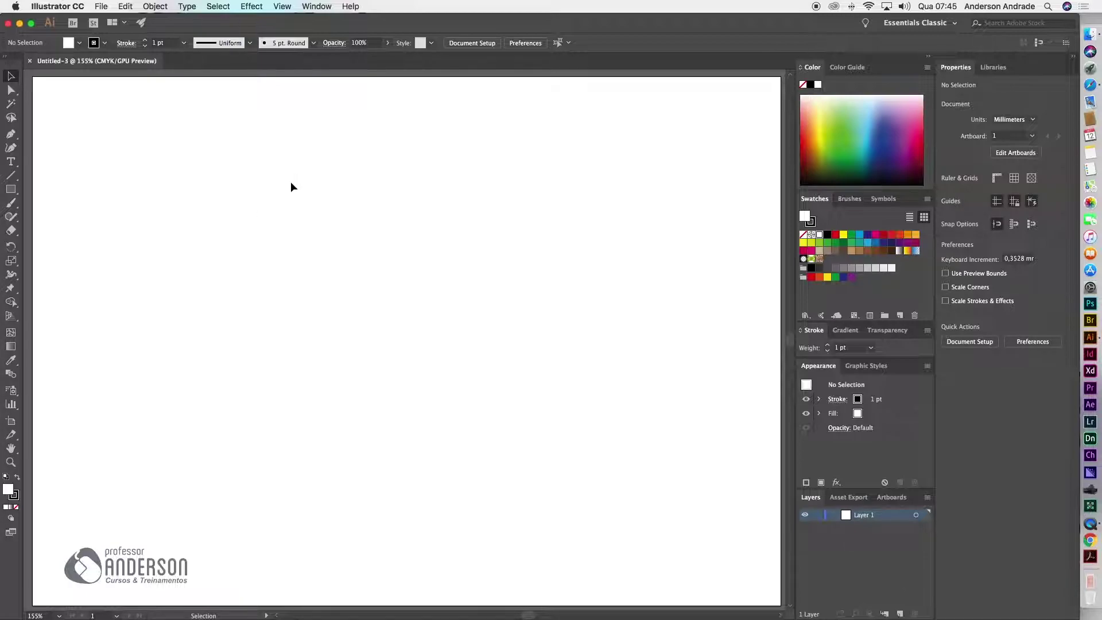
Place the anchor image 004_illustrator.jpg large near the artboard's top-left.
{"action": "left_click", "coordinate": [100, 6]}
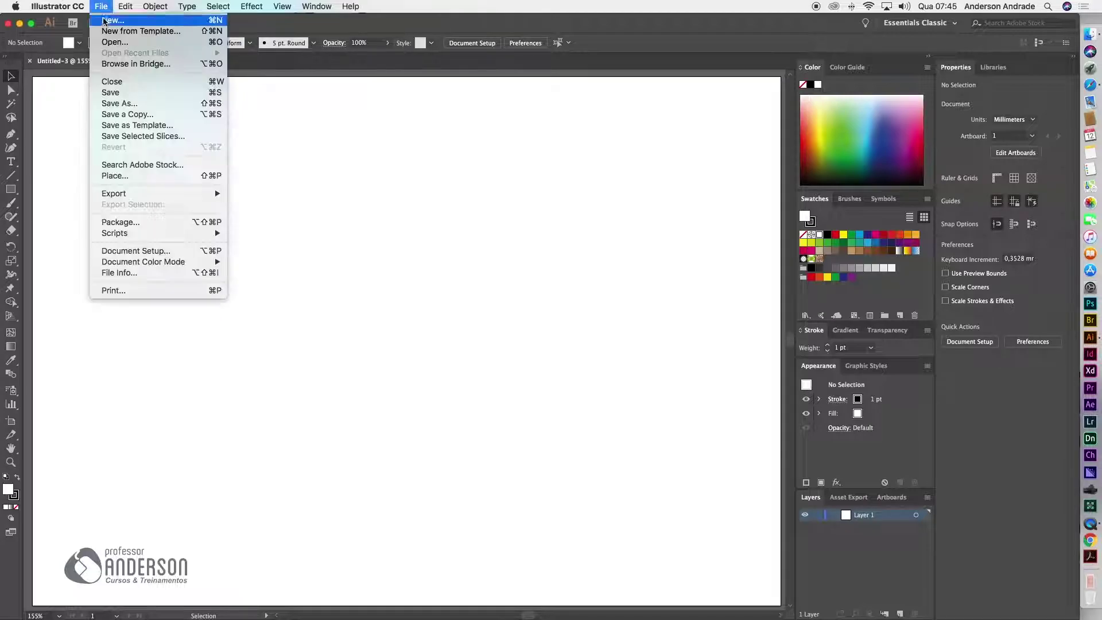
{"action": "left_click", "coordinate": [132, 177]}
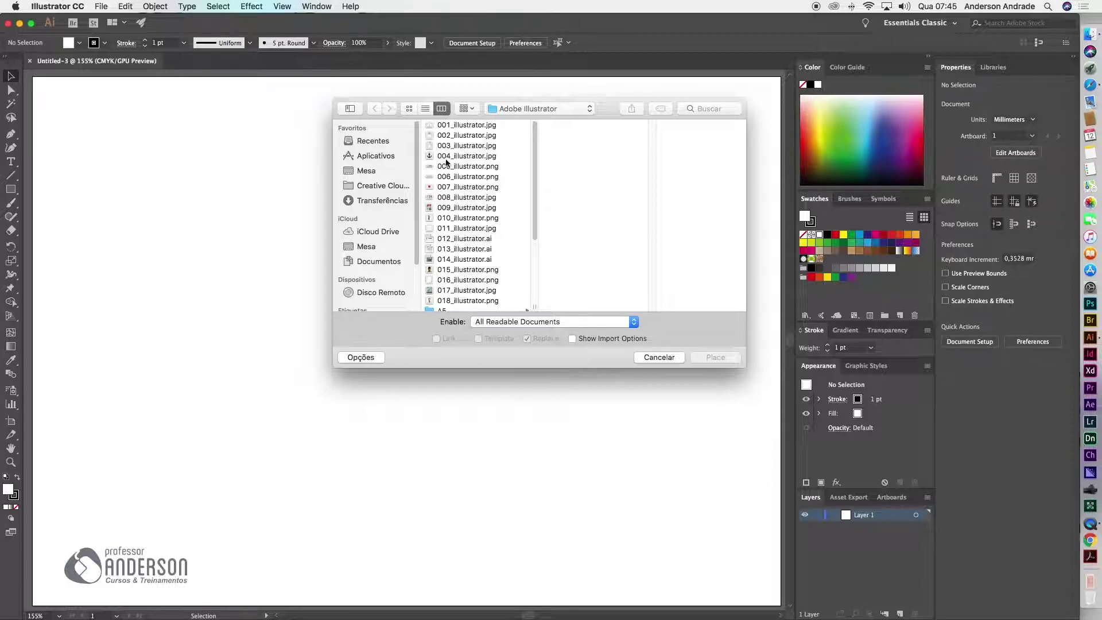
{"action": "left_click", "coordinate": [449, 156]}
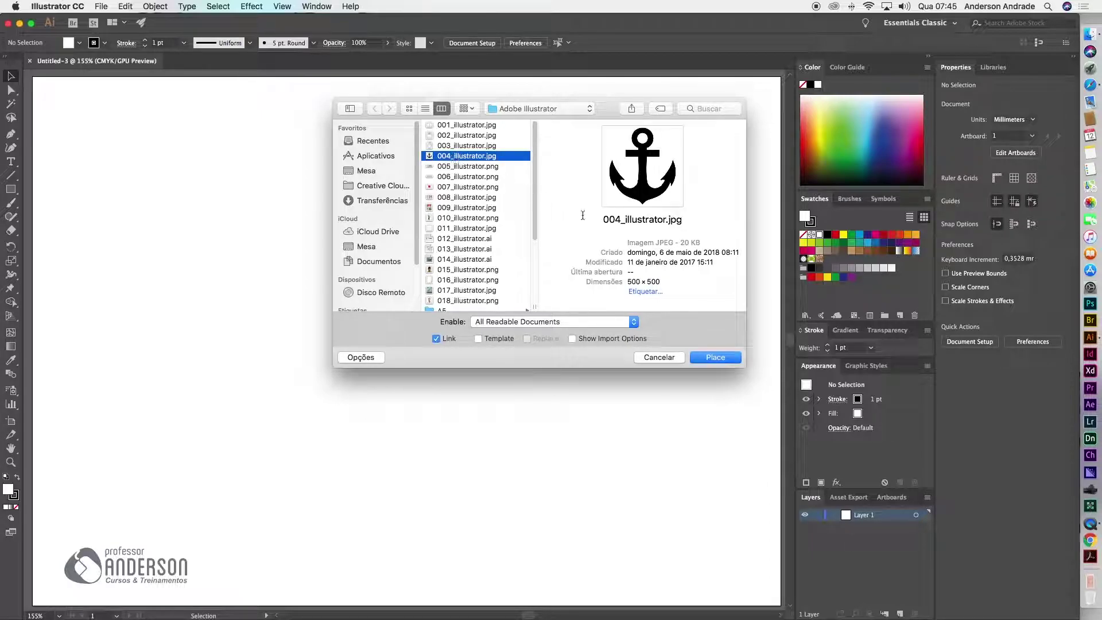
{"action": "left_click", "coordinate": [708, 358]}
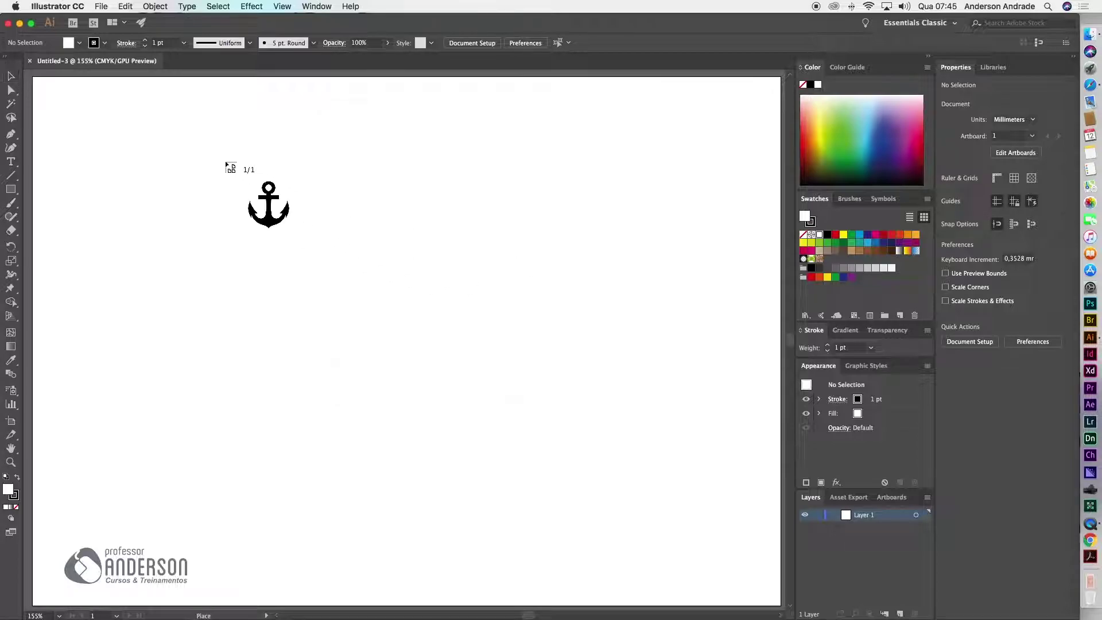
{"action": "left_click_drag", "start_coordinate": [190, 144], "coordinate": [326, 293]}
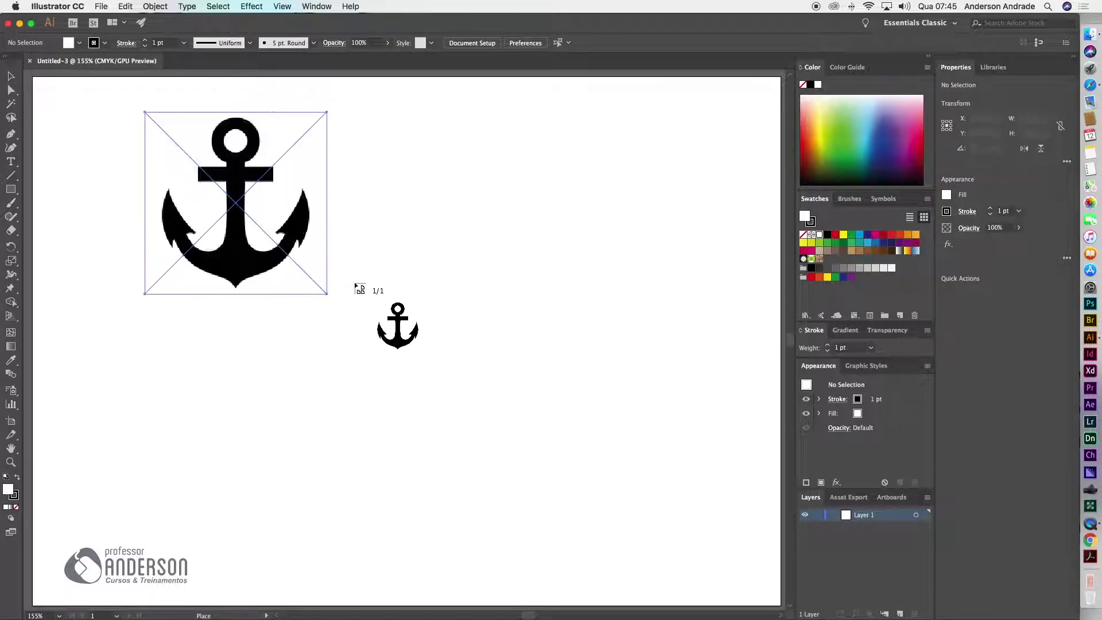
{"action": "left_click_drag", "start_coordinate": [220, 189], "coordinate": [207, 195]}
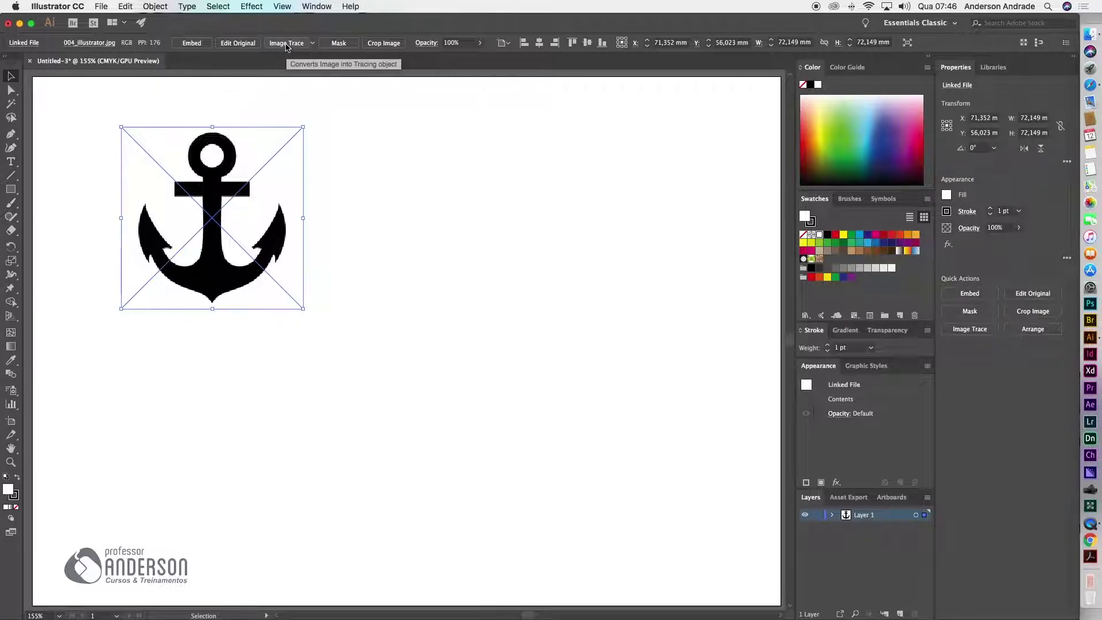
Image-trace the anchor, expand the tracing into paths and ungroup them.
{"action": "left_click", "coordinate": [287, 43]}
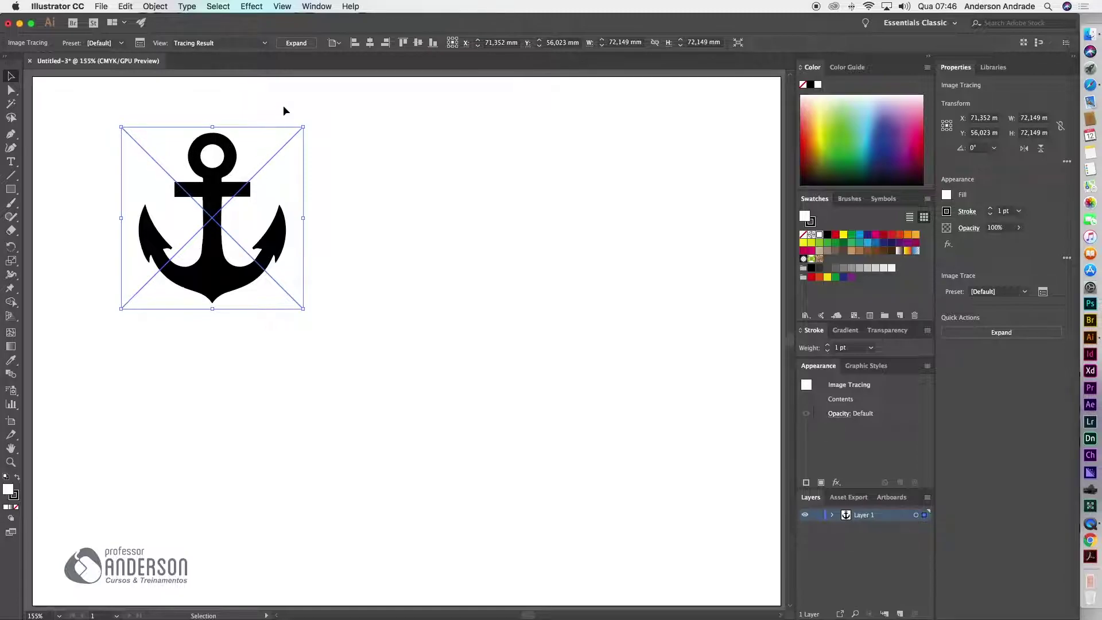
{"action": "left_click", "coordinate": [297, 43]}
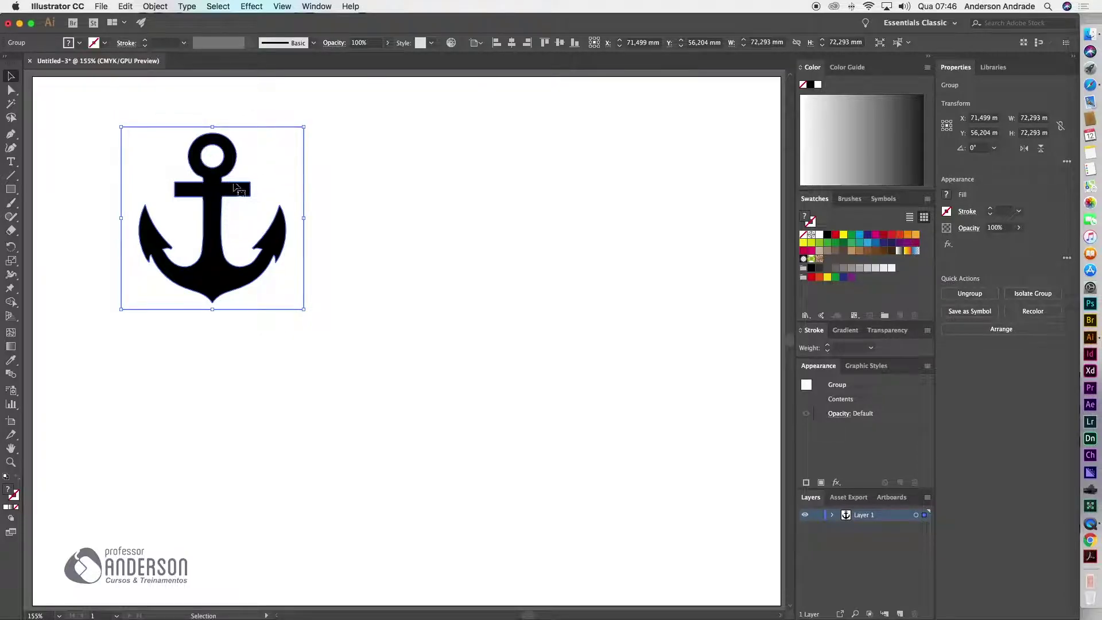
{"action": "left_click", "coordinate": [156, 9]}
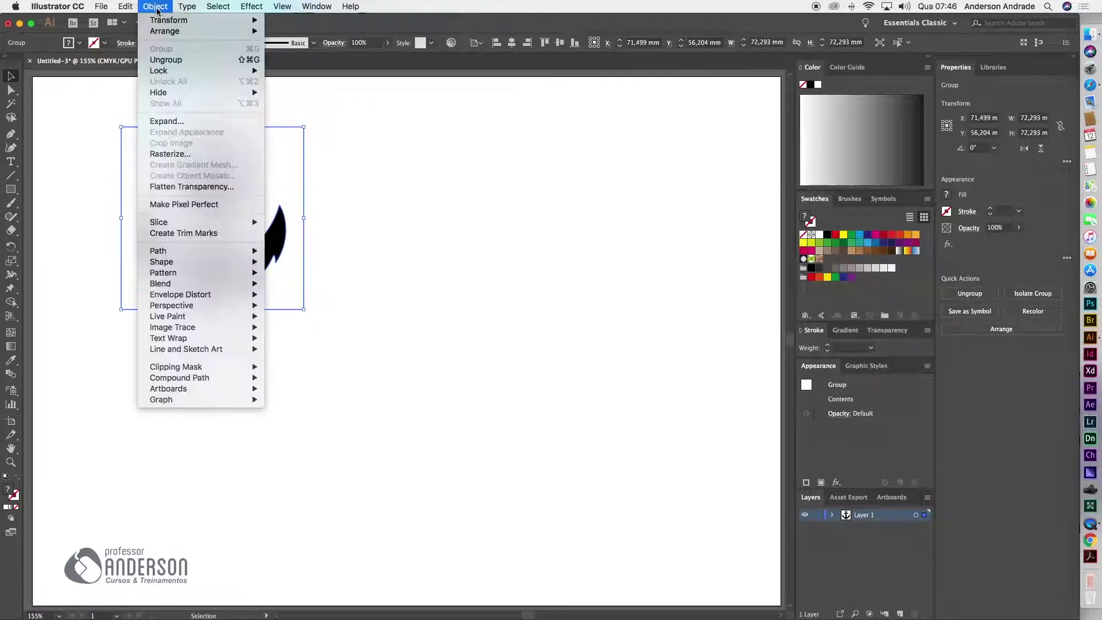
{"action": "left_click", "coordinate": [167, 61]}
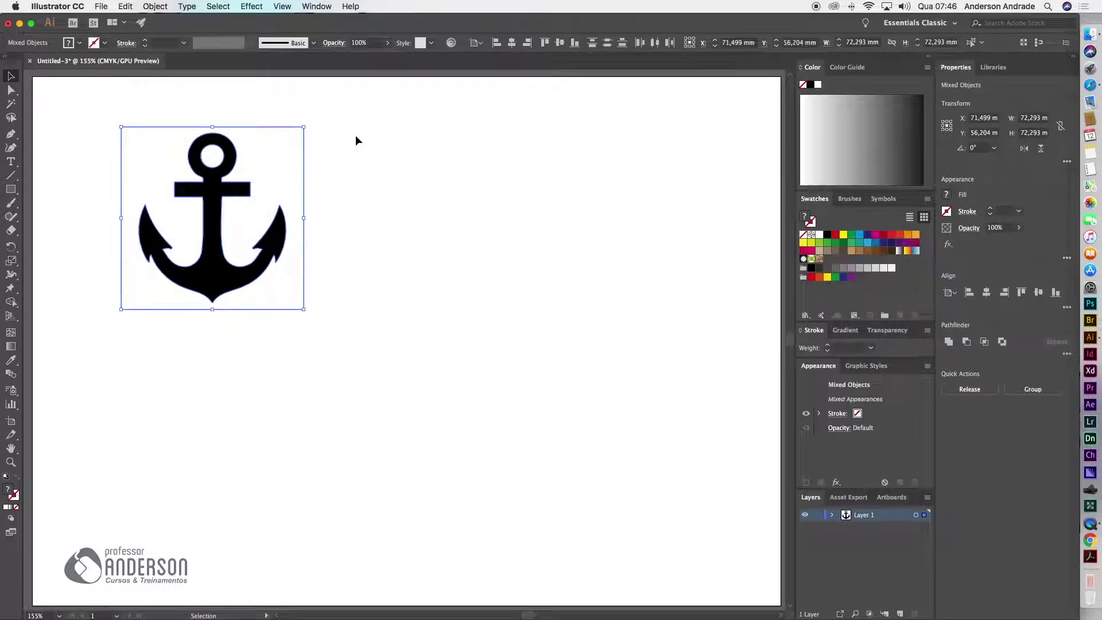
{"action": "left_click", "coordinate": [356, 136]}
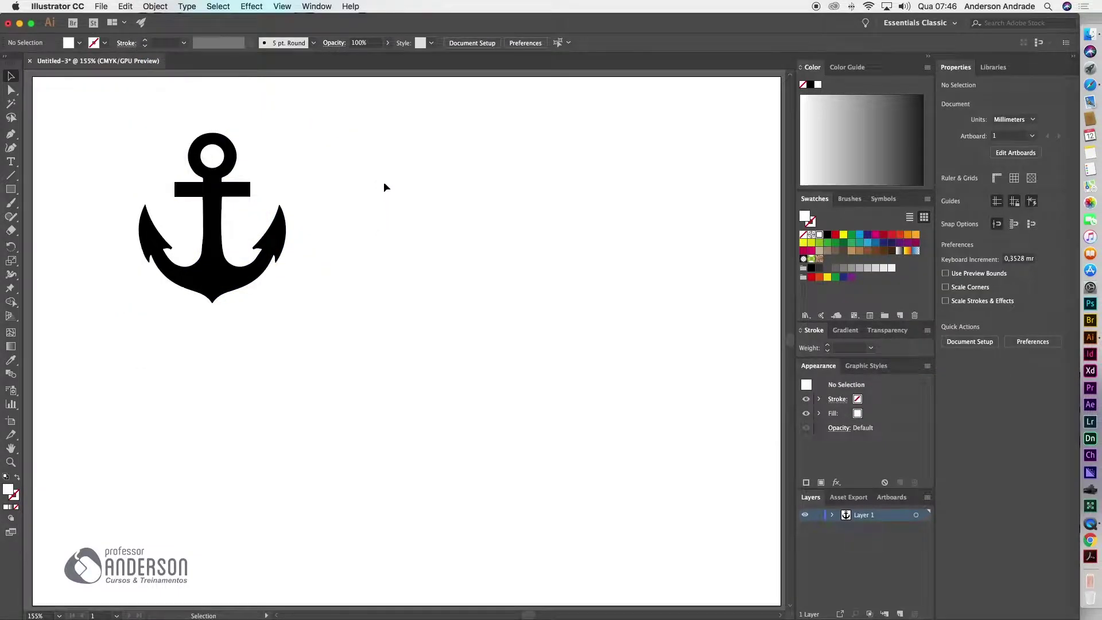
Delete the traced white background and pull the white inner circle out of the ring.
{"action": "left_click", "coordinate": [277, 155]}
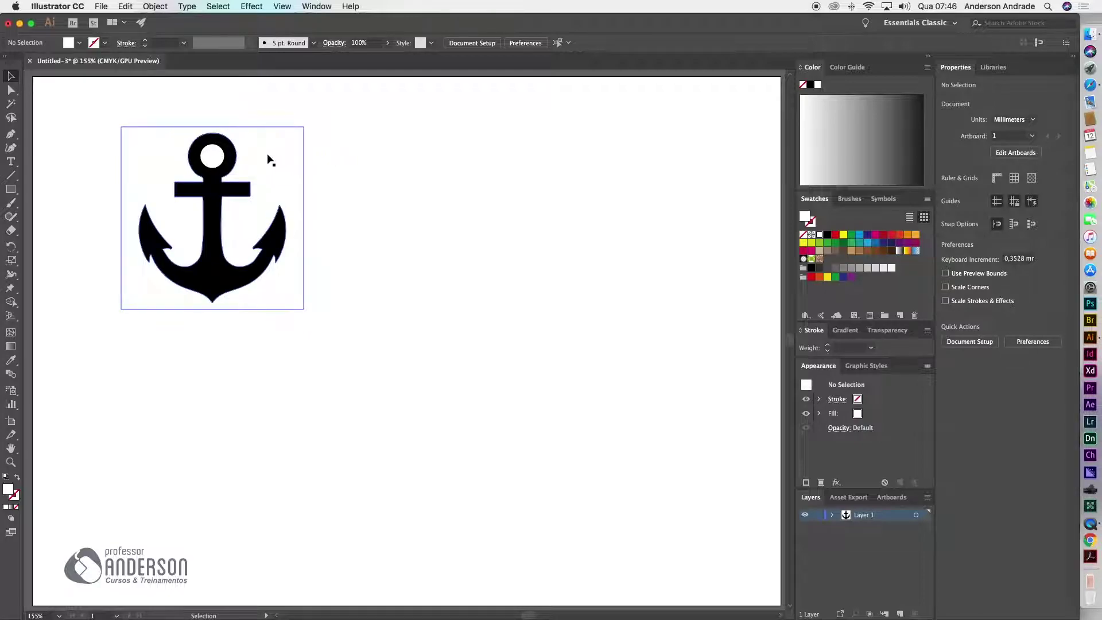
{"action": "left_click_drag", "start_coordinate": [271, 154], "coordinate": [410, 166]}
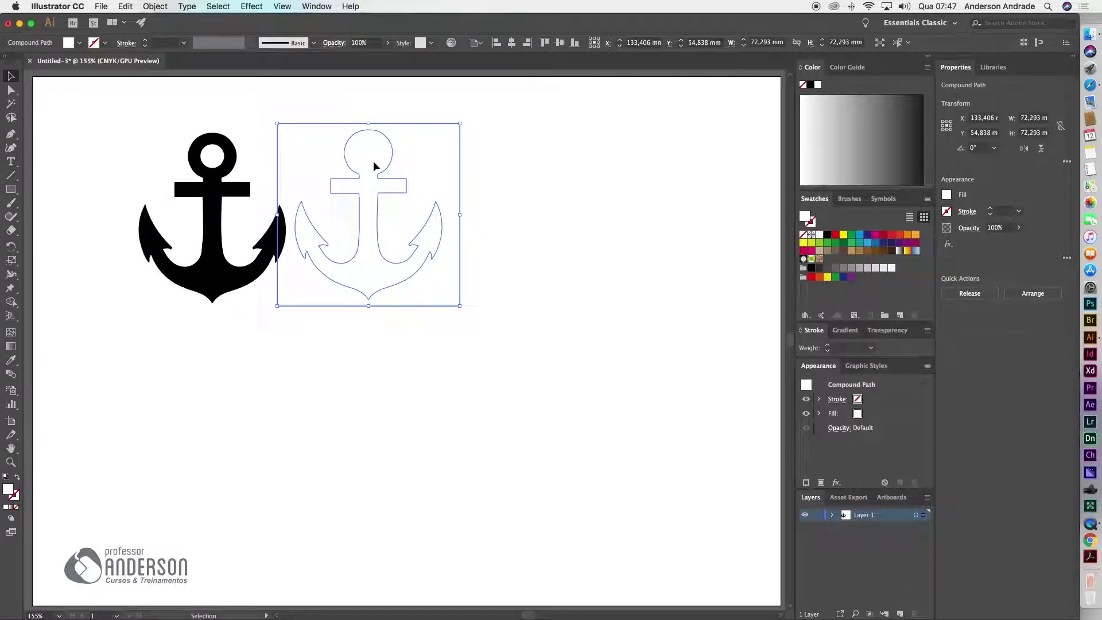
{"action": "key", "text": "Delete"}
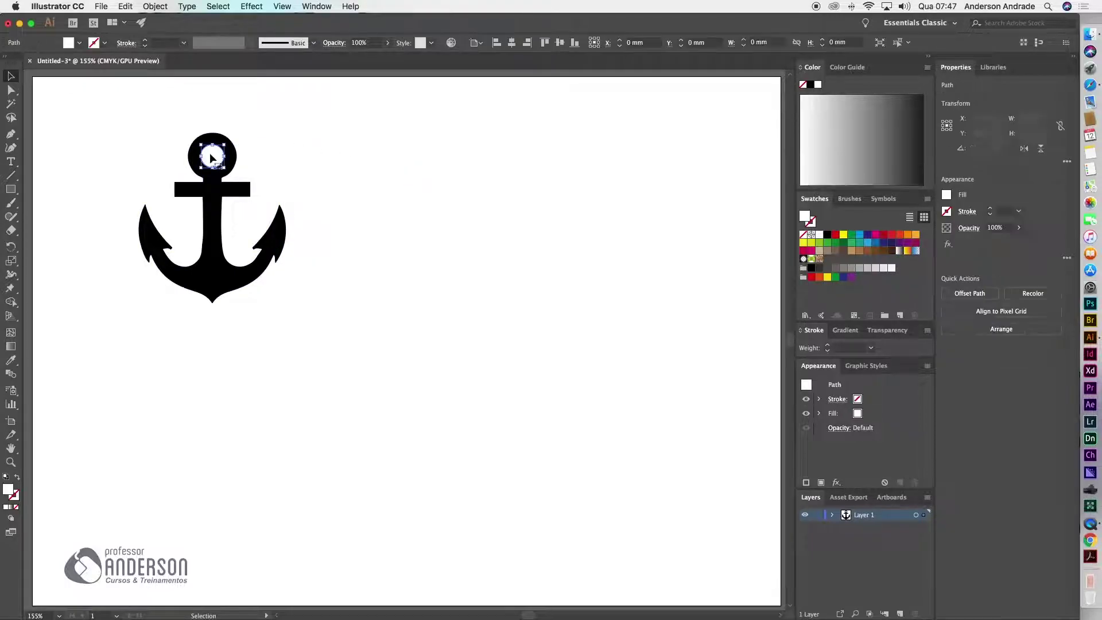
{"action": "left_click_drag", "start_coordinate": [213, 160], "coordinate": [297, 157]}
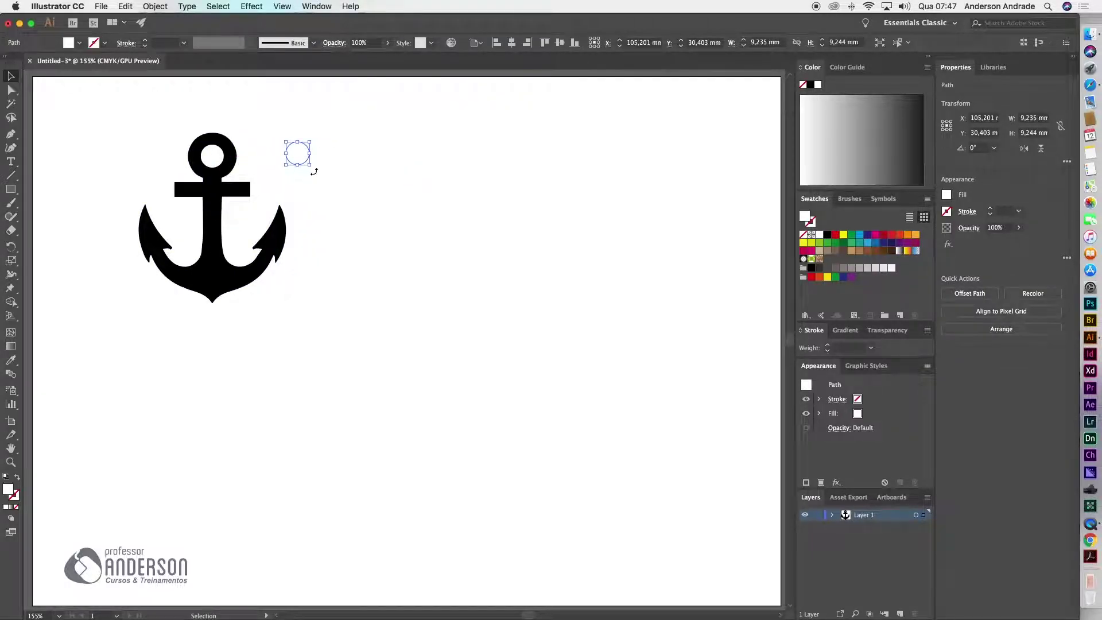
{"action": "left_click", "coordinate": [304, 170]}
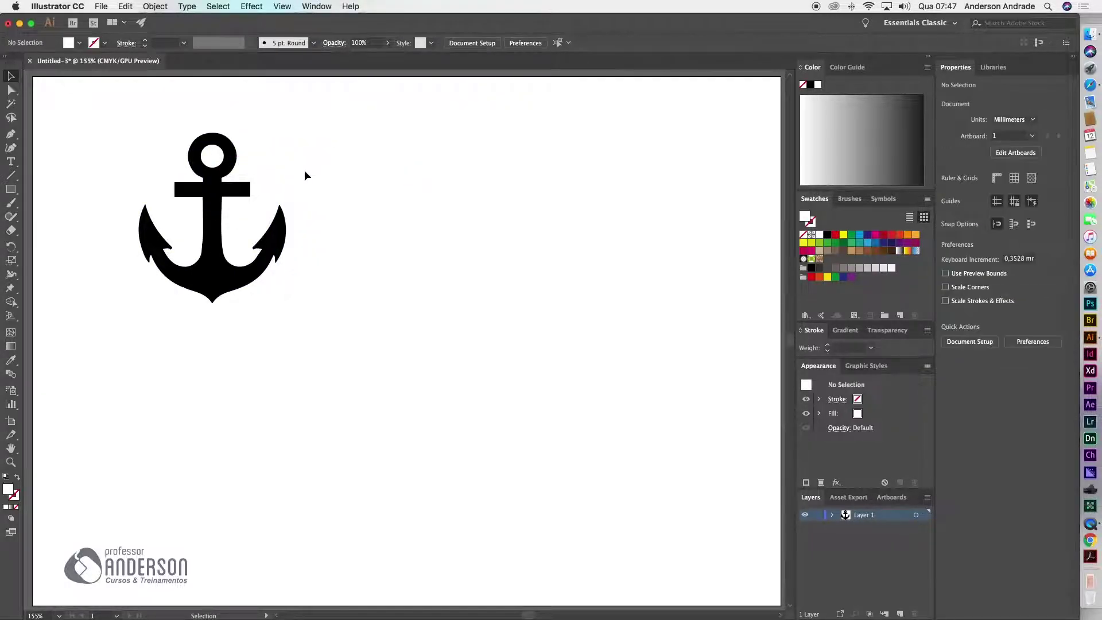
Shift the black anchor further left on the artboard.
{"action": "left_click", "coordinate": [212, 182]}
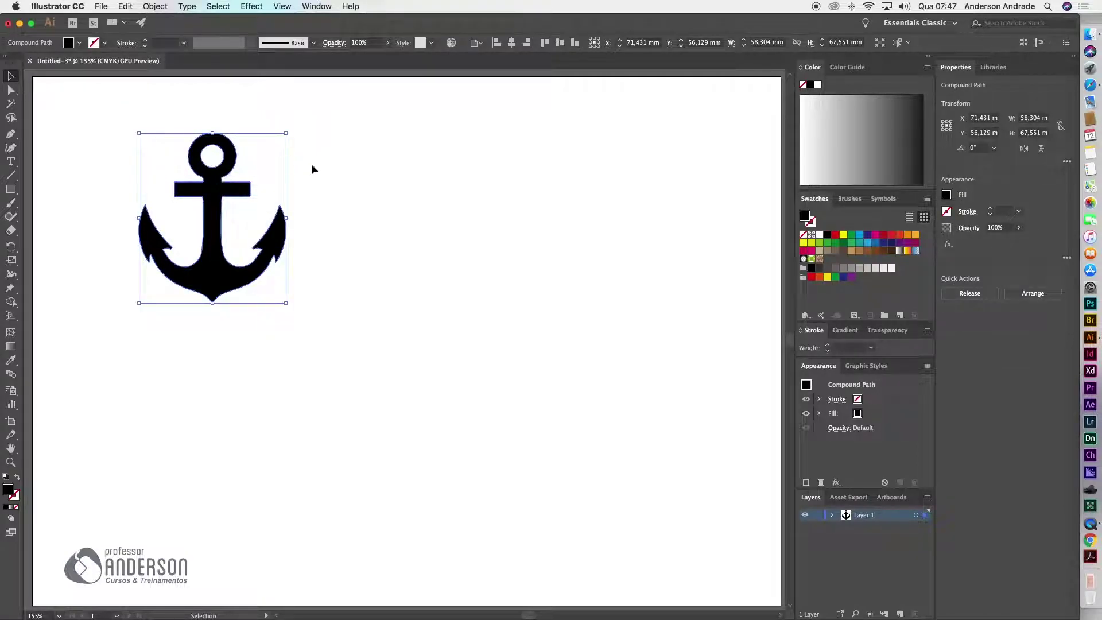
{"action": "left_click", "coordinate": [301, 179]}
{"action": "left_click_drag", "start_coordinate": [217, 191], "coordinate": [159, 186]}
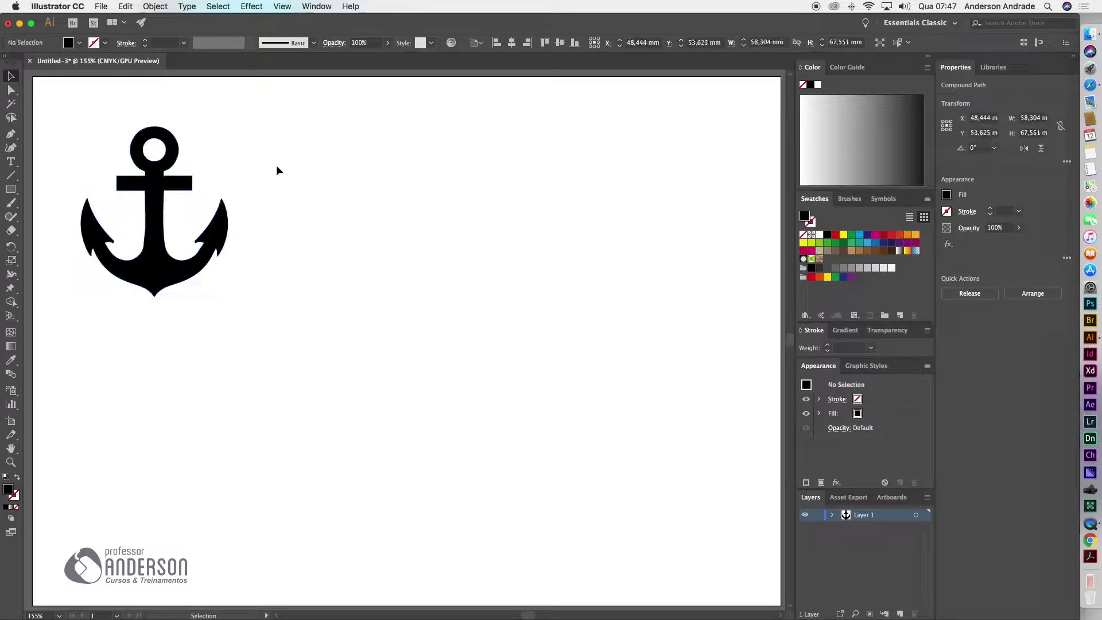
{"action": "left_click", "coordinate": [95, 9]}
Place the biaotica logo 005_illustrator.png beside the anchor at a chosen size.
{"action": "left_click", "coordinate": [139, 176]}
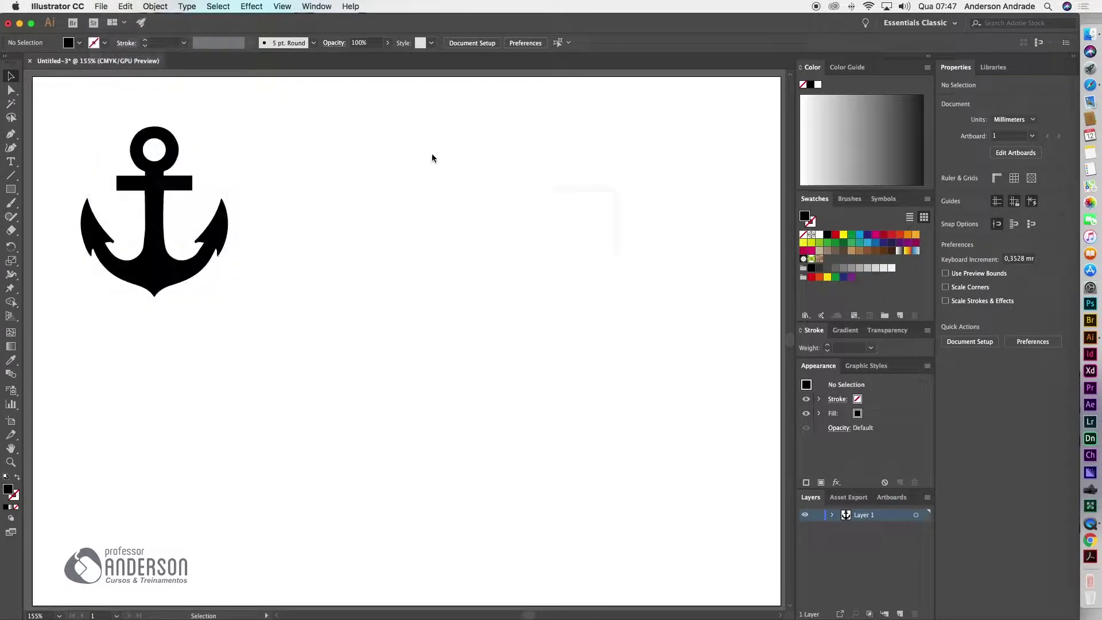
{"action": "left_click", "coordinate": [460, 177]}
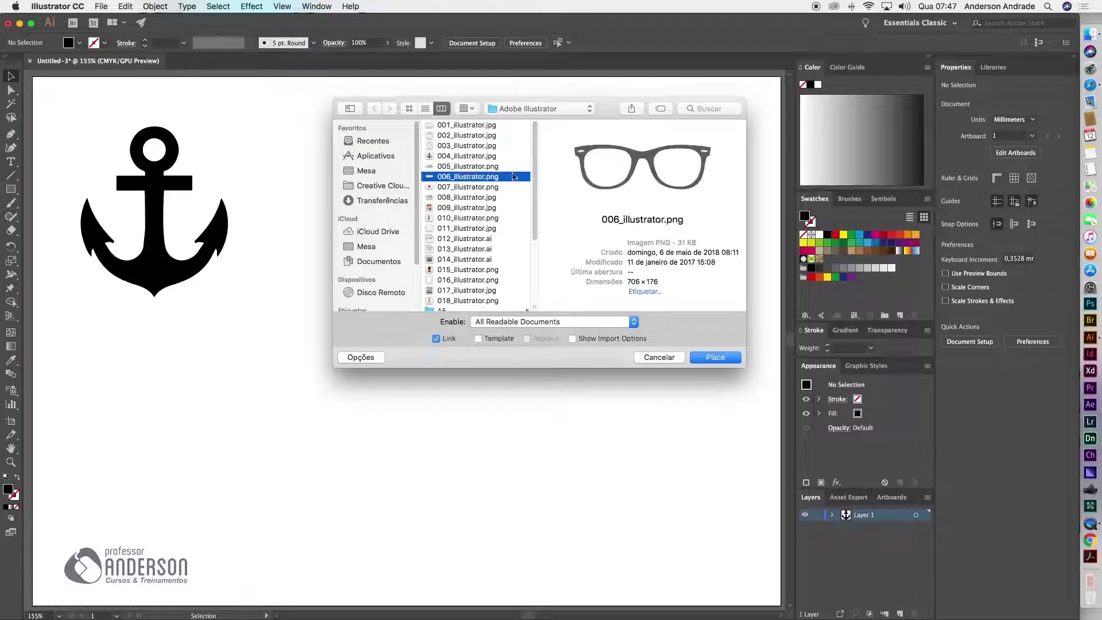
{"action": "left_click", "coordinate": [480, 168]}
{"action": "left_click", "coordinate": [715, 356]}
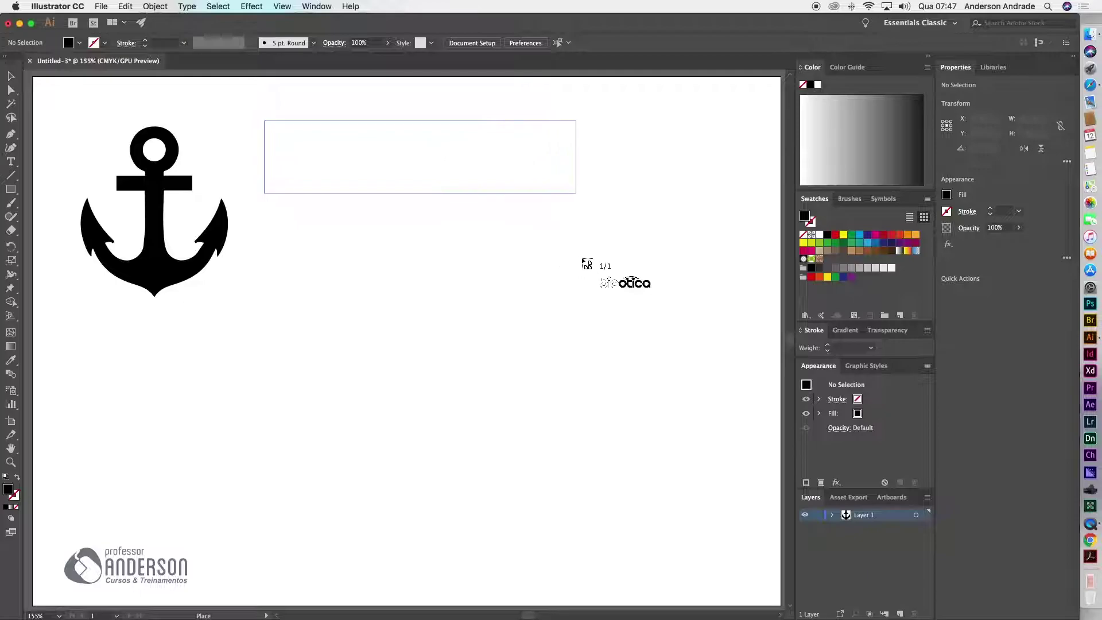
{"action": "left_click_drag", "start_coordinate": [436, 201], "coordinate": [582, 259]}
{"action": "left_click_drag", "start_coordinate": [390, 166], "coordinate": [393, 181]}
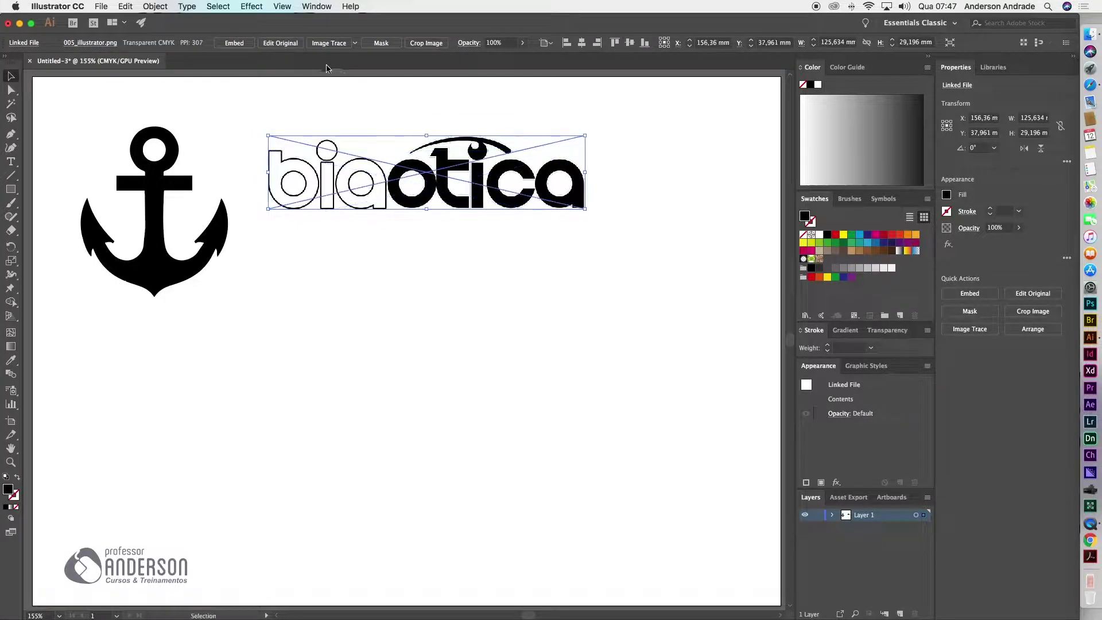
Image-trace the biaotica logo, expand the result and ungroup its paths.
{"action": "left_click", "coordinate": [328, 45]}
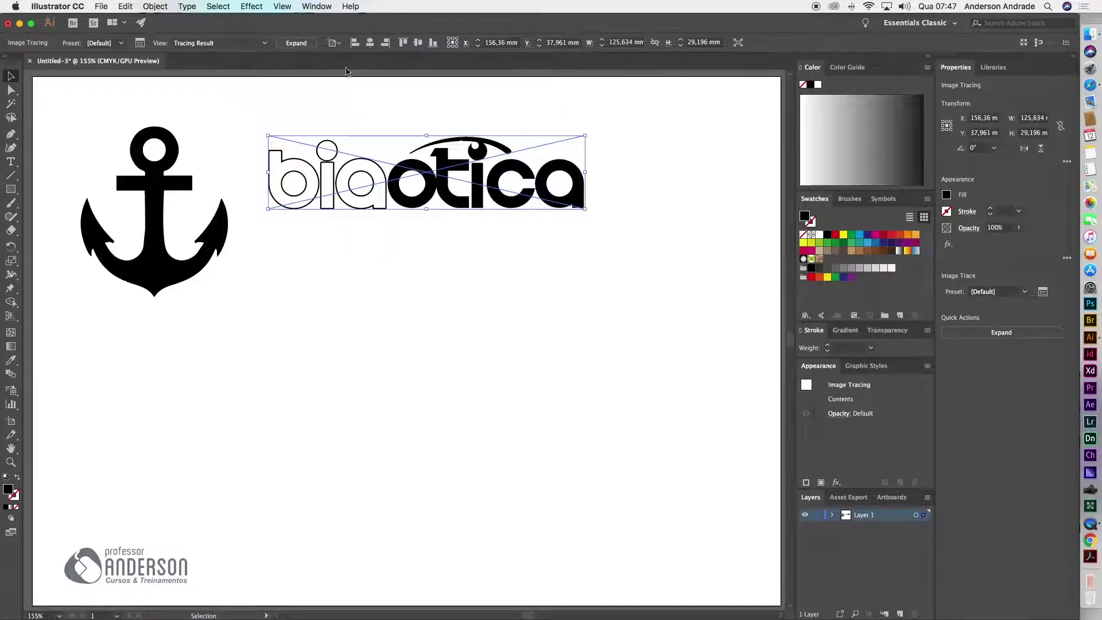
{"action": "left_click", "coordinate": [296, 43]}
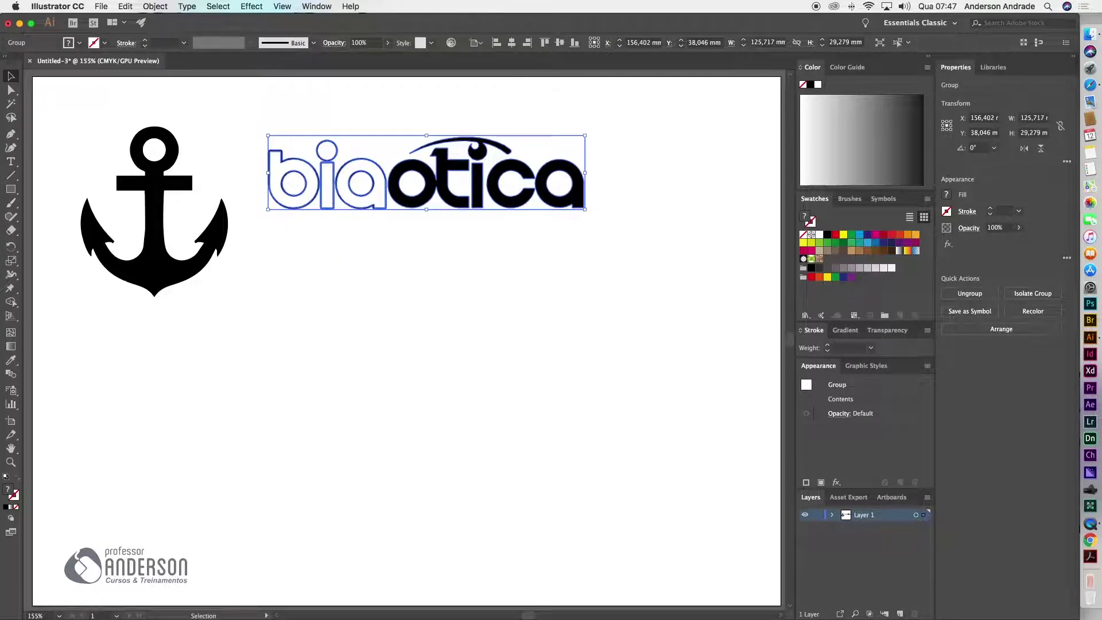
{"action": "left_click", "coordinate": [155, 7]}
{"action": "left_click", "coordinate": [178, 61]}
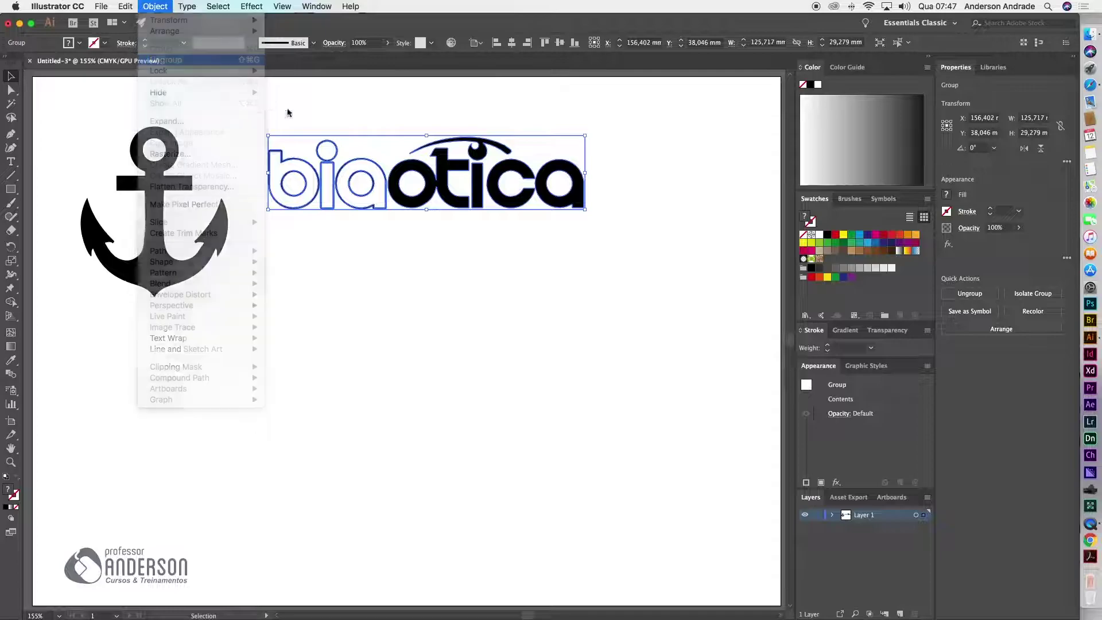
{"action": "left_click", "coordinate": [486, 240]}
{"action": "left_click", "coordinate": [415, 164]}
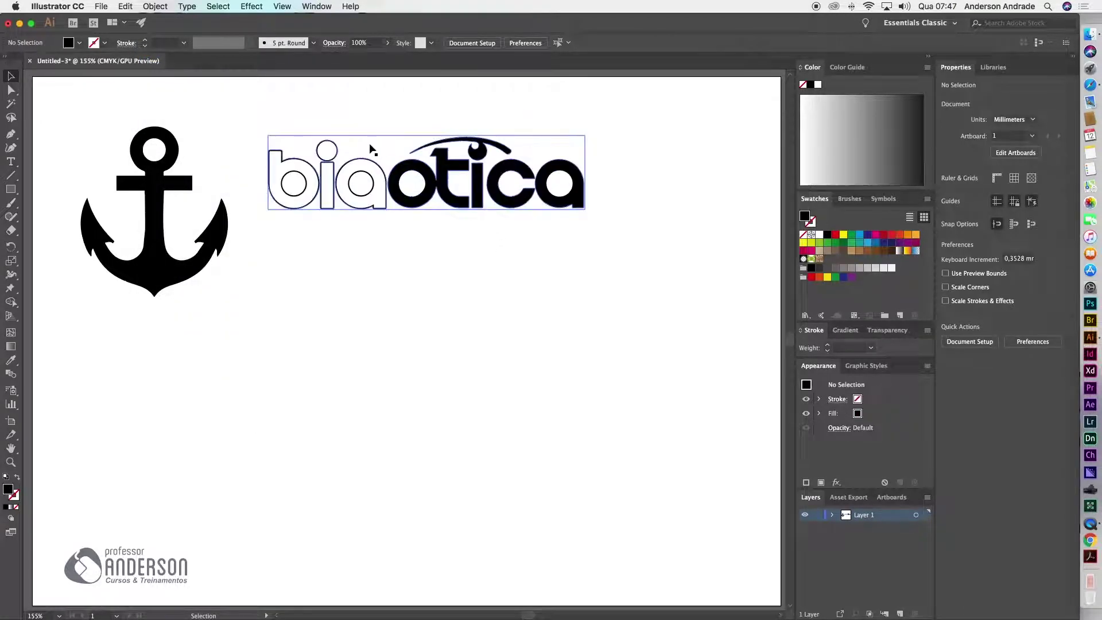
Undo an accidental duplicate of the logo and check individual letter pieces by selecting them.
{"action": "left_click_drag", "start_coordinate": [415, 153], "coordinate": [428, 272]}
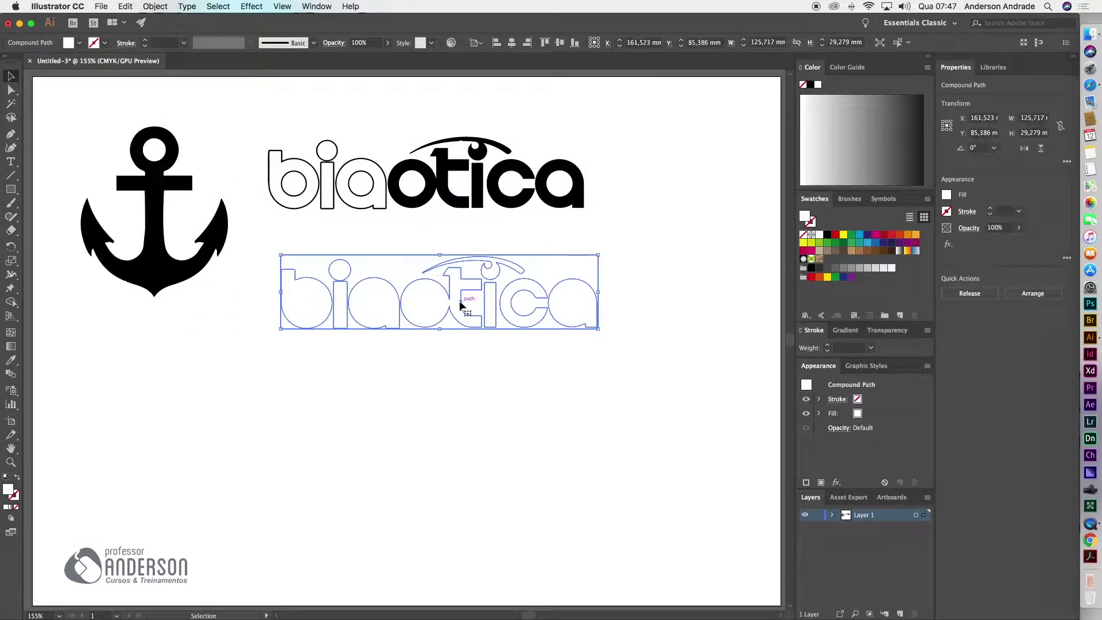
{"action": "key", "text": "super+z"}
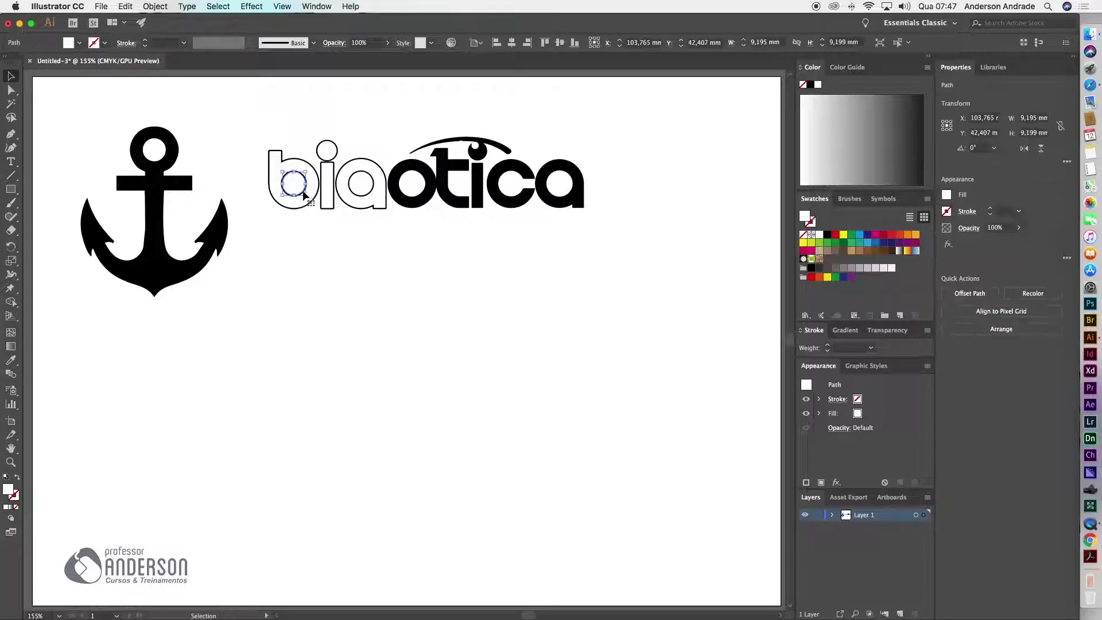
{"action": "left_click", "coordinate": [362, 183]}
{"action": "key", "text": "shift+super+a"}
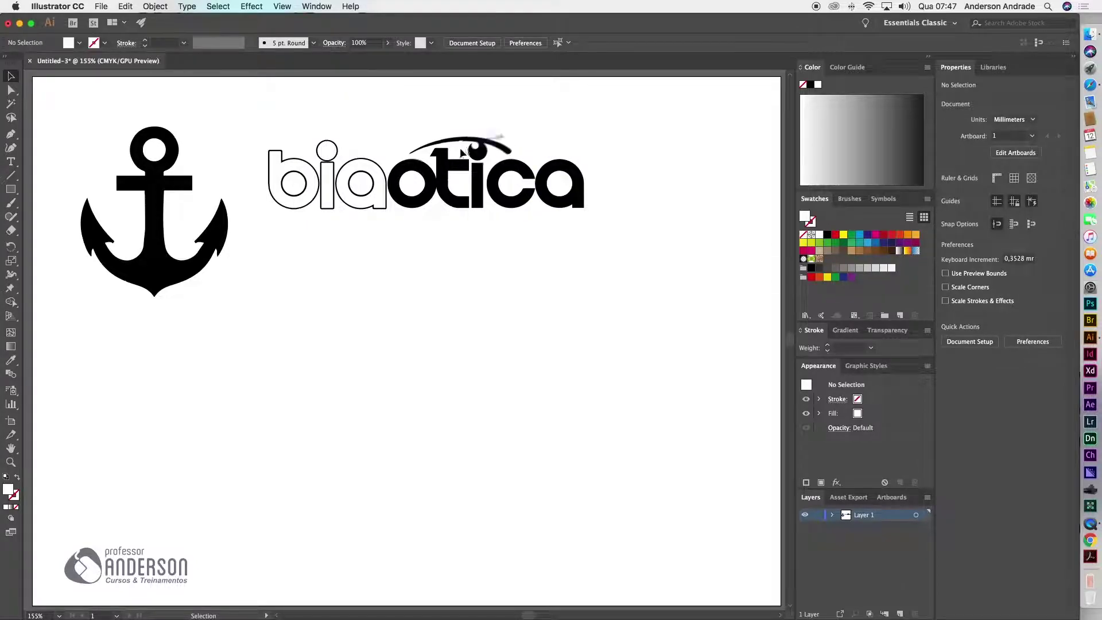
{"action": "left_click", "coordinate": [357, 197]}
{"action": "left_click", "coordinate": [330, 195]}
{"action": "left_click", "coordinate": [322, 229]}
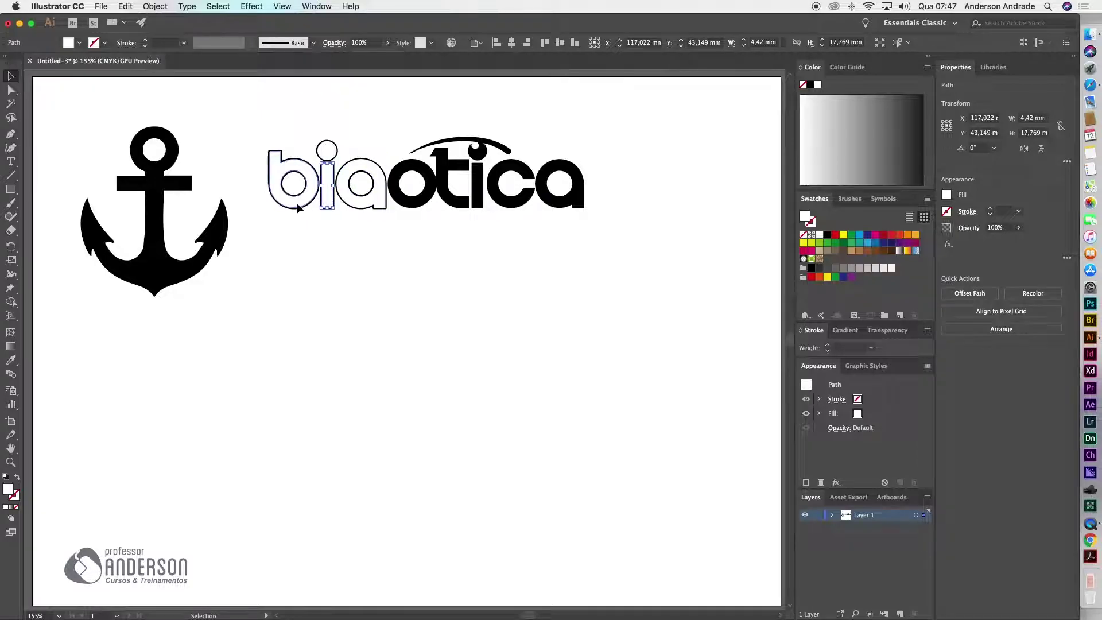
Move the biaotica logo to the top right and the anchor to the top left.
{"action": "left_click_drag", "start_coordinate": [260, 132], "coordinate": [265, 131]}
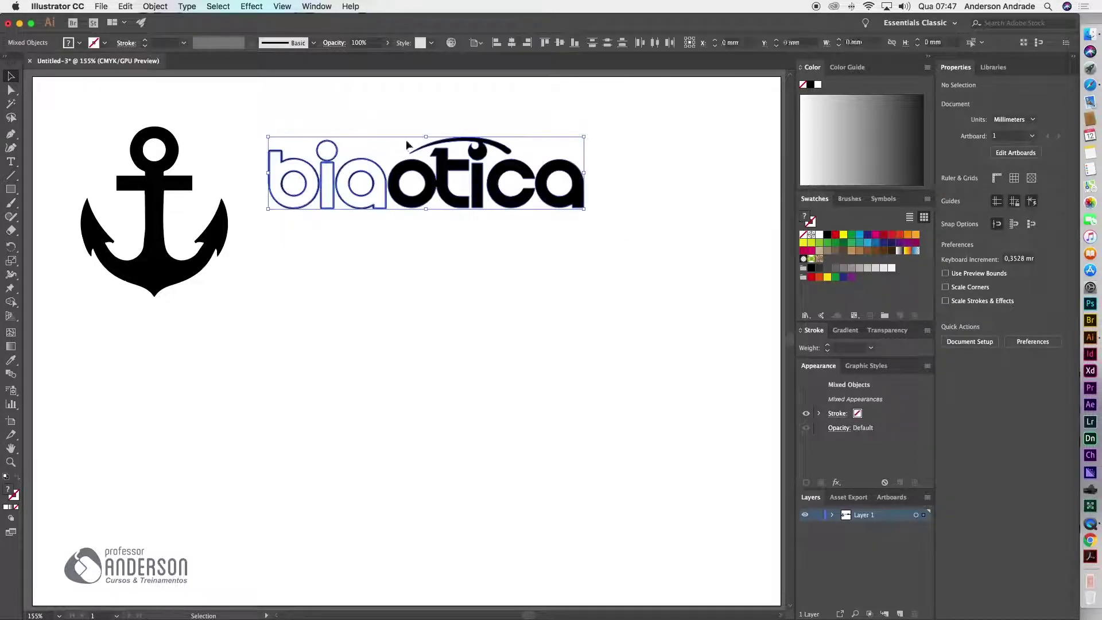
{"action": "left_click_drag", "start_coordinate": [440, 170], "coordinate": [616, 135]}
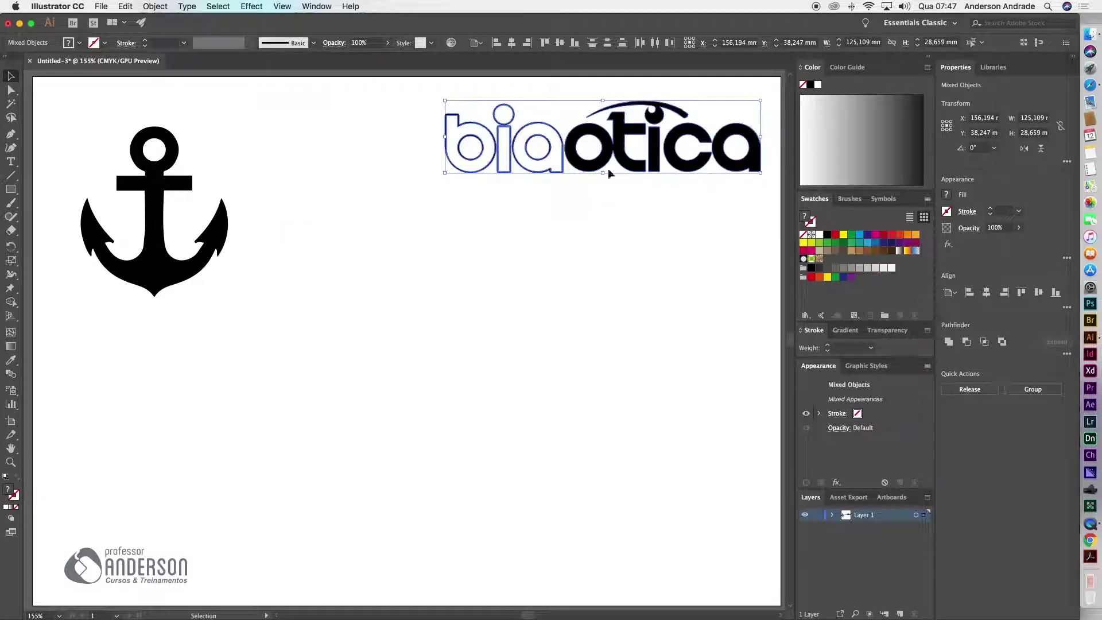
{"action": "left_click", "coordinate": [263, 247]}
{"action": "left_click_drag", "start_coordinate": [155, 209], "coordinate": [128, 174]}
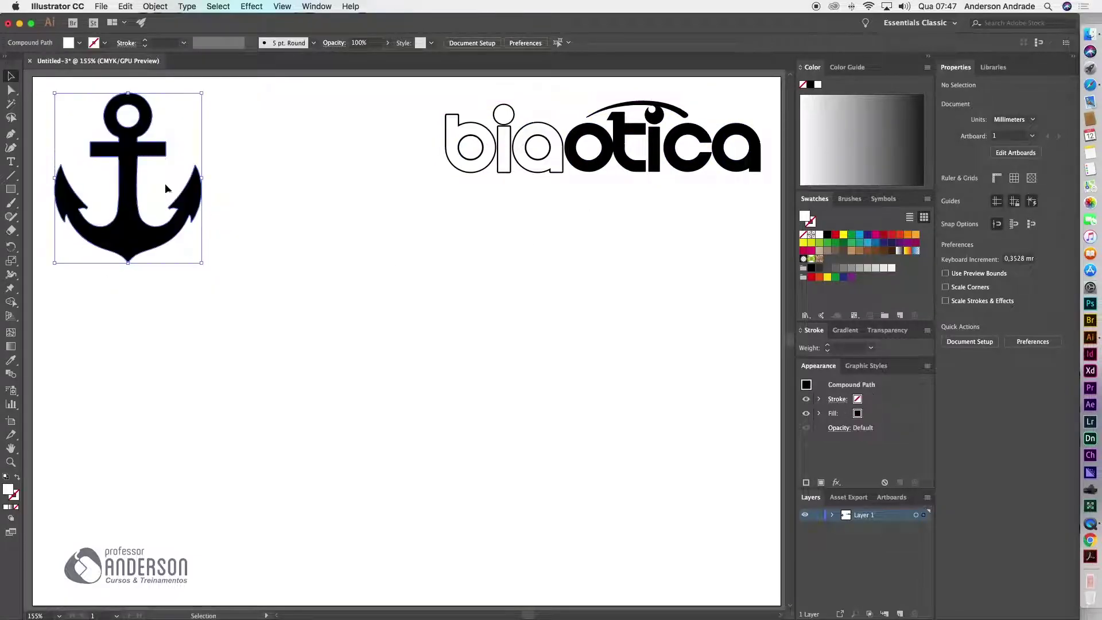
{"action": "left_click", "coordinate": [488, 288]}
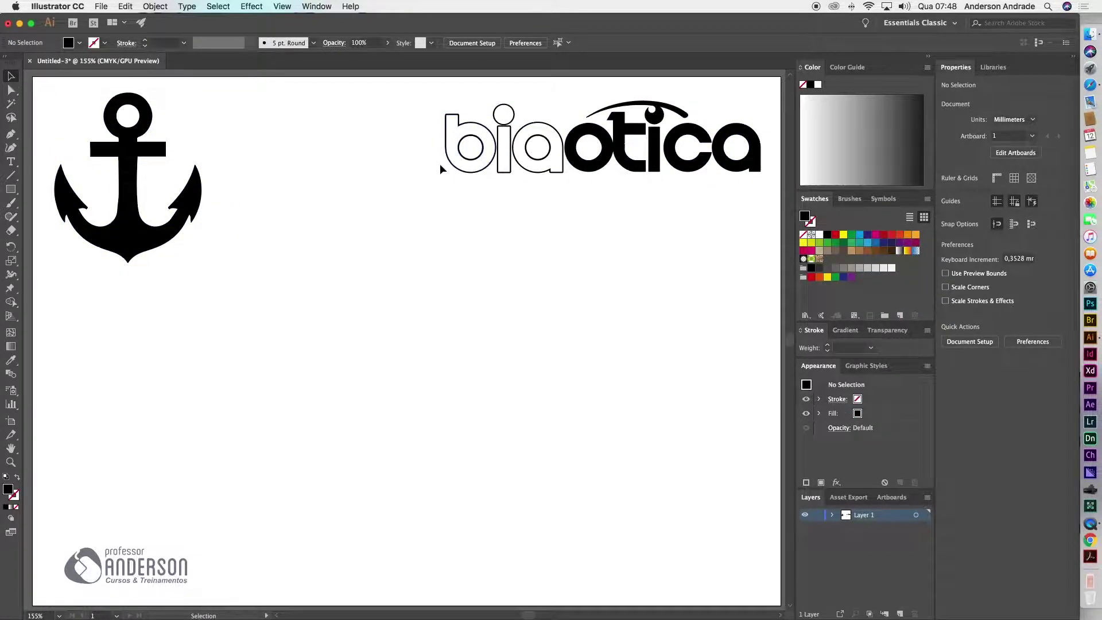
{"action": "left_click", "coordinate": [101, 7]}
Place the delivery scooter PNG large in the middle of the artboard.
{"action": "left_click", "coordinate": [137, 175]}
{"action": "scroll", "coordinate": [526, 193], "scroll_direction": "down", "scroll_amount": 2}
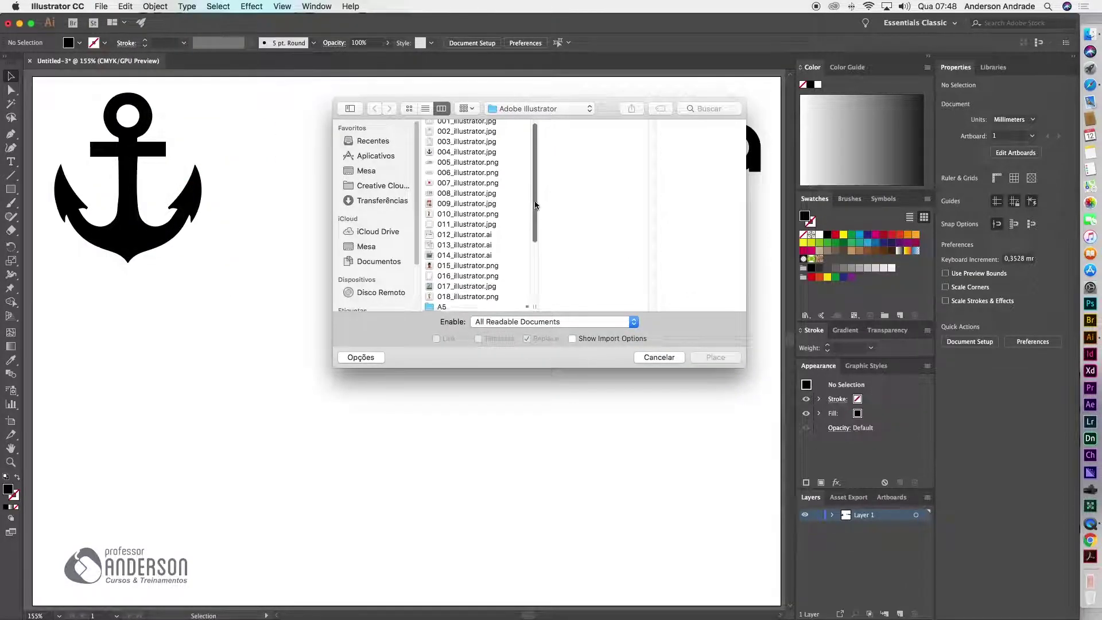
{"action": "scroll", "coordinate": [470, 258], "scroll_direction": "down", "scroll_amount": 3}
{"action": "left_click", "coordinate": [446, 256]}
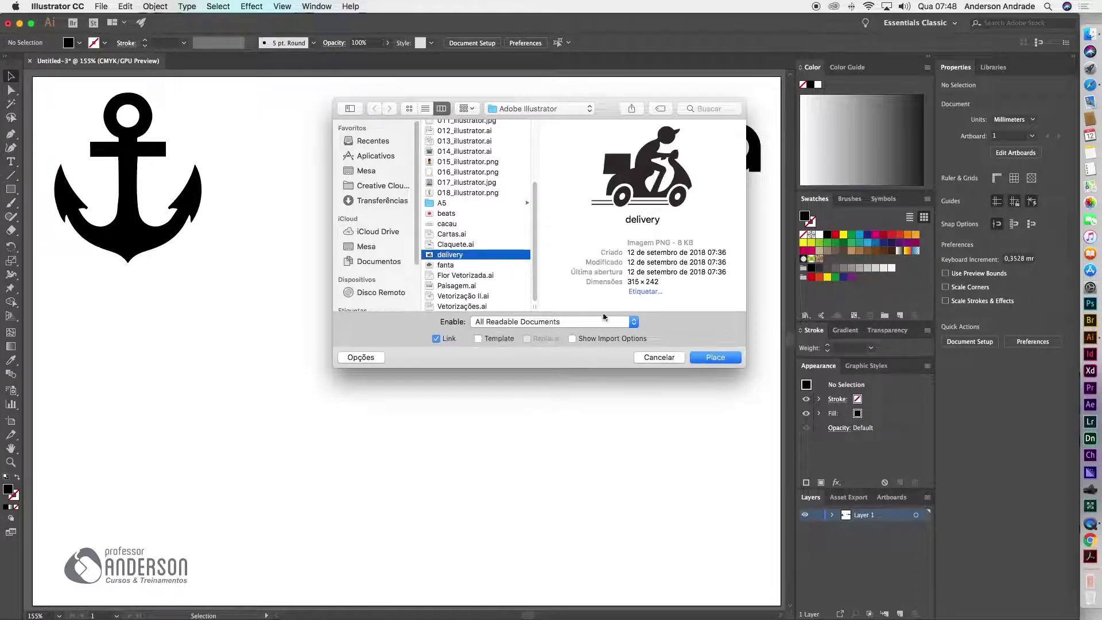
{"action": "left_click", "coordinate": [709, 358]}
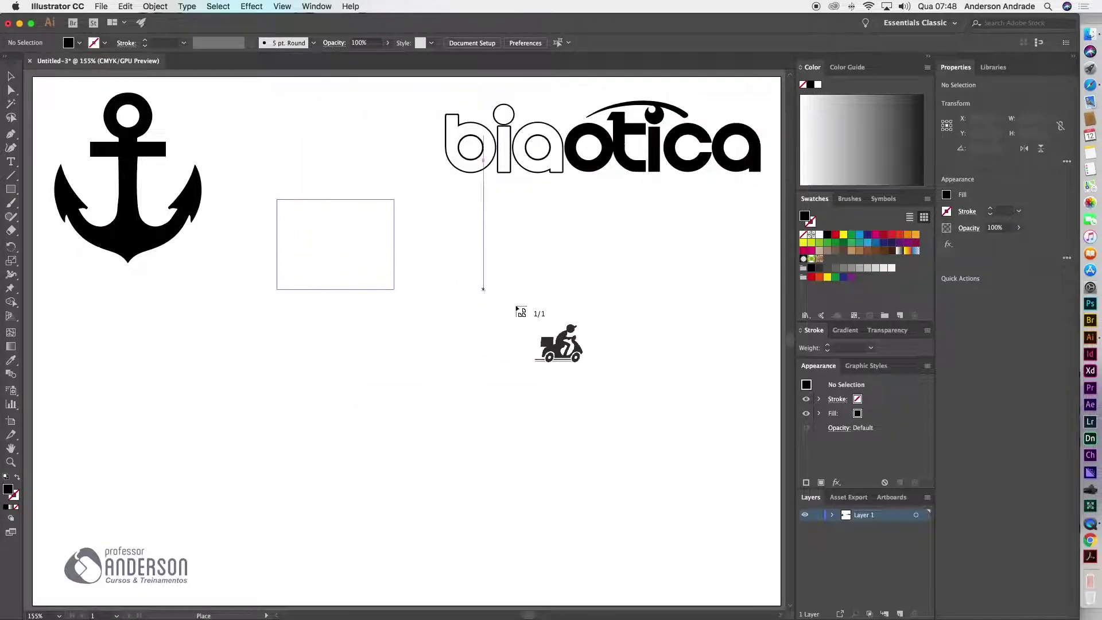
{"action": "left_click_drag", "start_coordinate": [278, 203], "coordinate": [519, 386]}
{"action": "left_click_drag", "start_coordinate": [395, 265], "coordinate": [368, 277]}
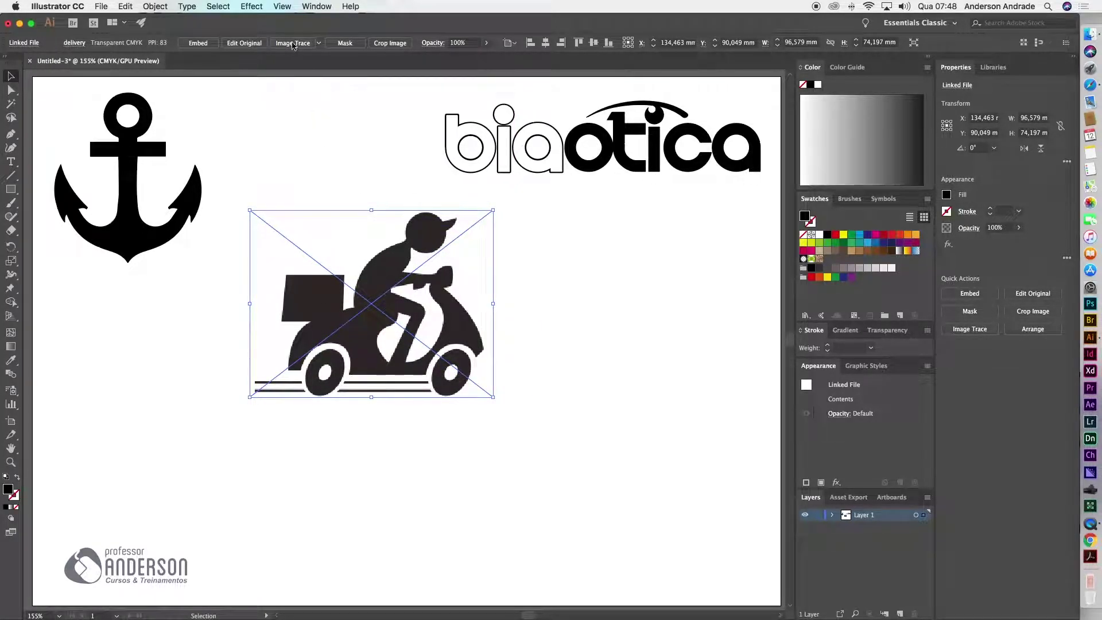
Image-trace the scooter, expand the tracing and ungroup its paths.
{"action": "left_click", "coordinate": [293, 43]}
{"action": "left_click", "coordinate": [297, 43]}
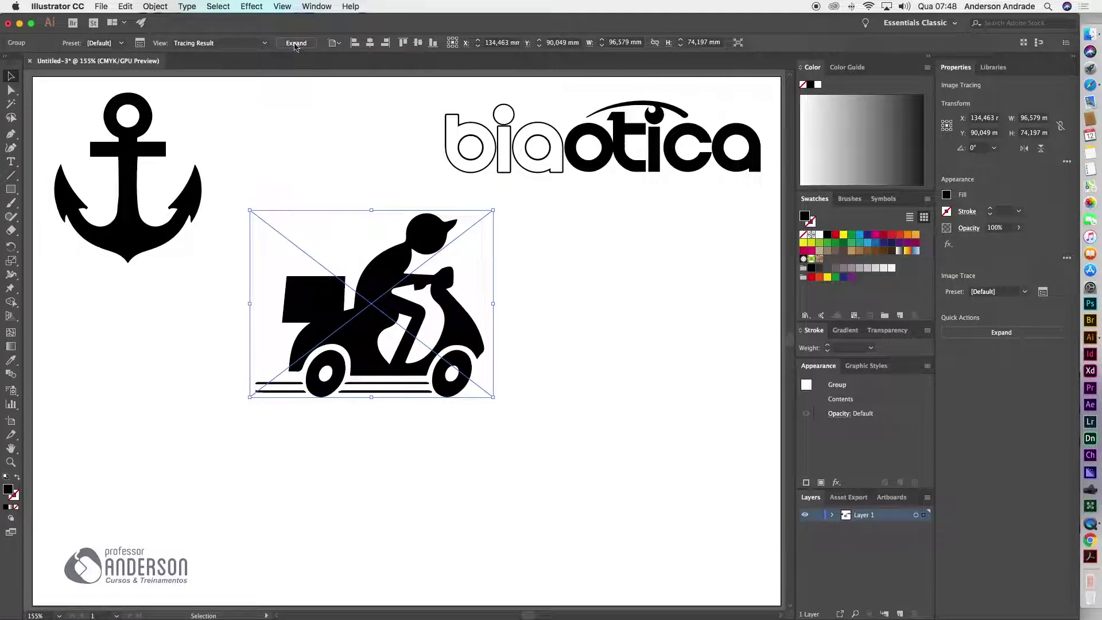
{"action": "left_click", "coordinate": [155, 6]}
{"action": "left_click", "coordinate": [174, 60]}
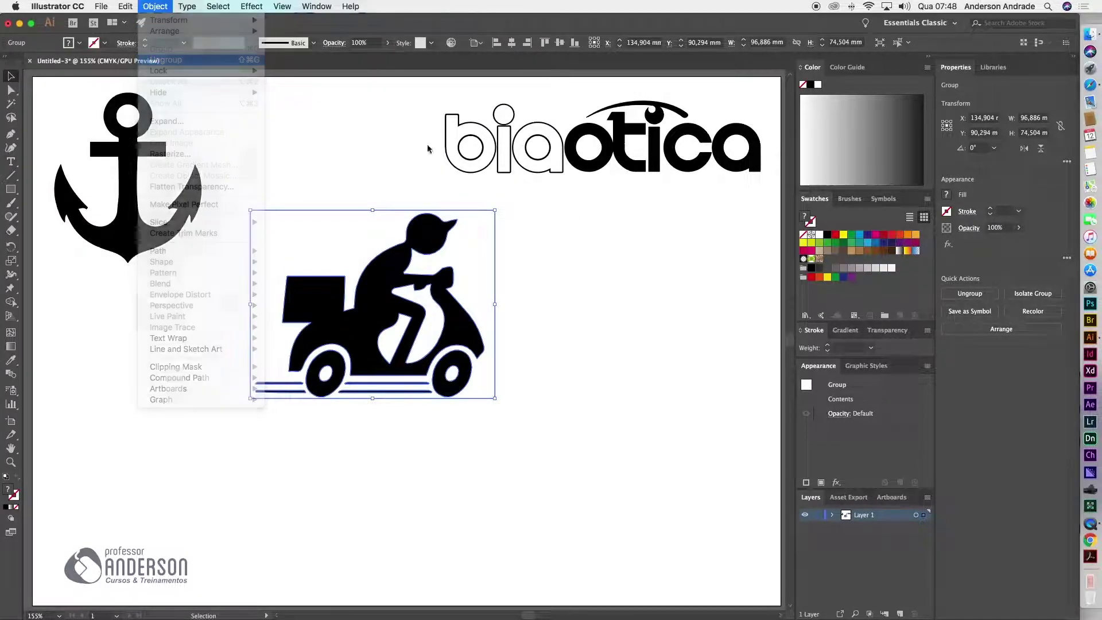
{"action": "left_click", "coordinate": [558, 257]}
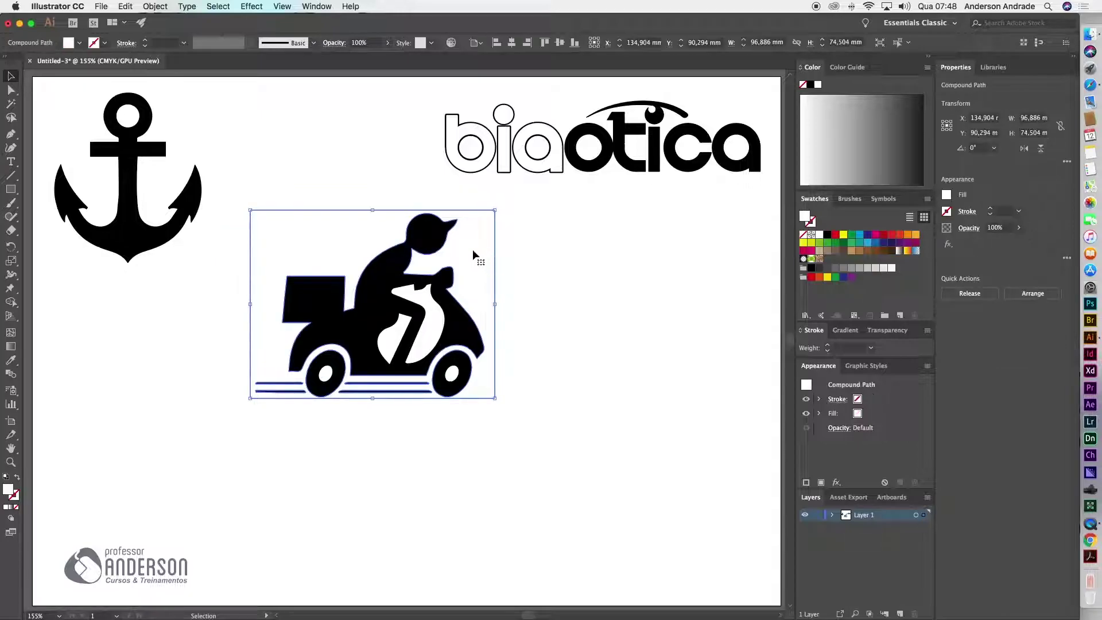
Delete the scooter's white background and move the scooter down-left beneath the anchor.
{"action": "left_click_drag", "start_coordinate": [475, 250], "coordinate": [631, 294]}
{"action": "key", "text": "Delete"}
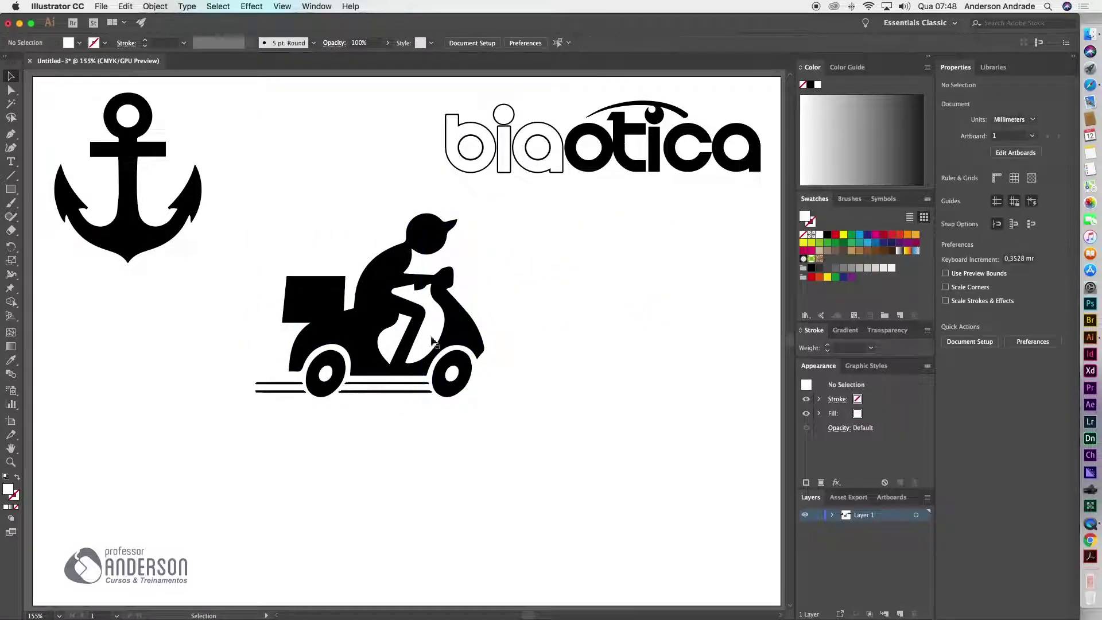
{"action": "left_click", "coordinate": [399, 343]}
{"action": "key", "text": "super+shift+a"}
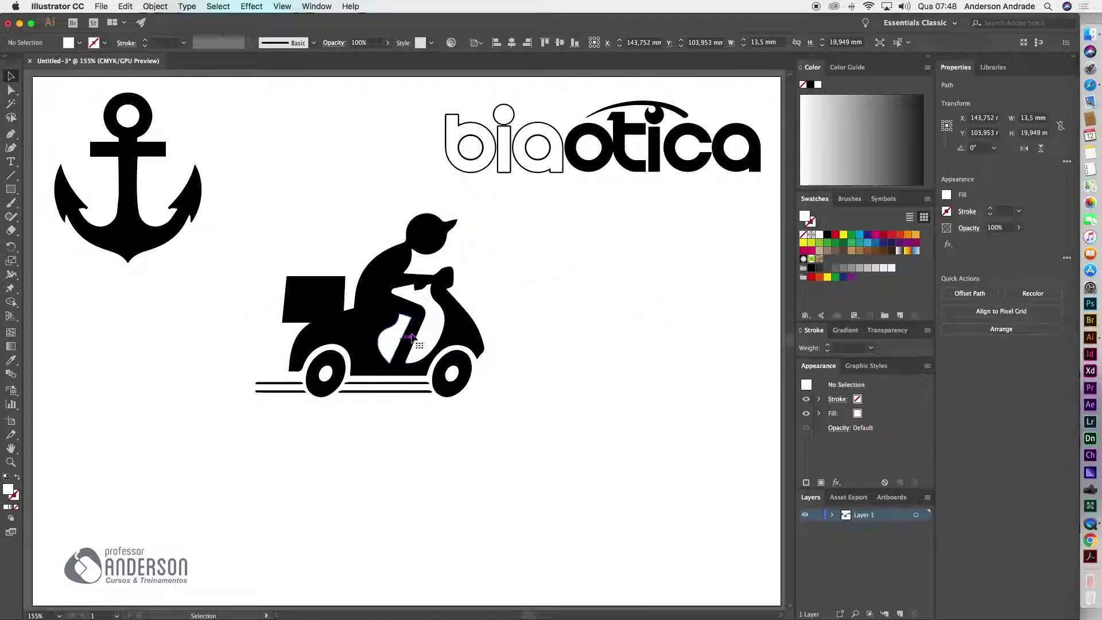
{"action": "left_click", "coordinate": [453, 378]}
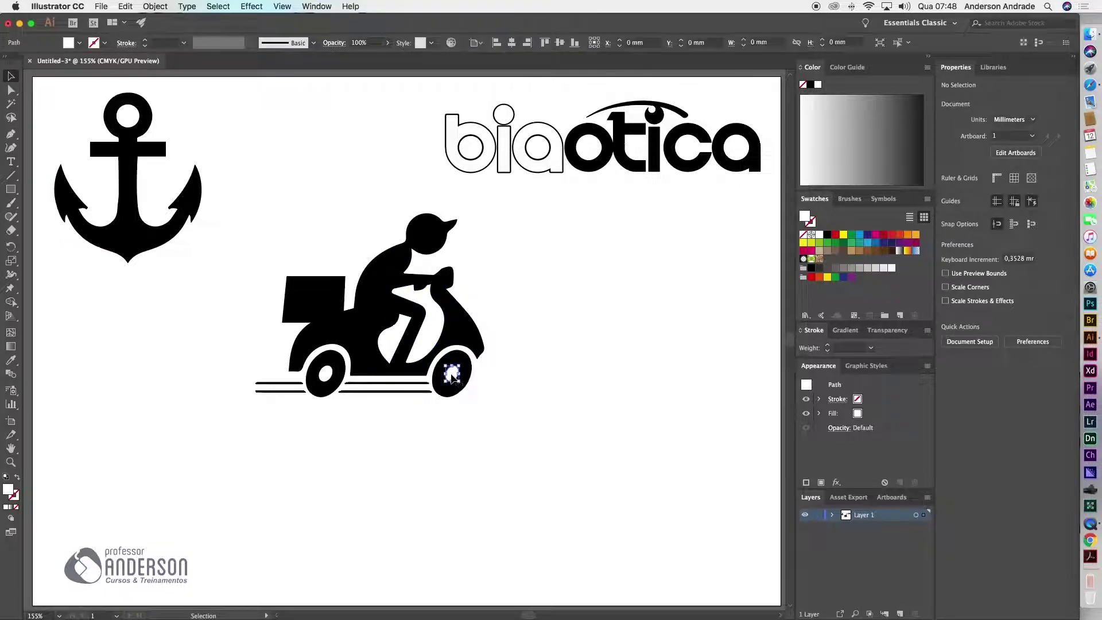
{"action": "left_click", "coordinate": [325, 373]}
{"action": "left_click", "coordinate": [514, 292]}
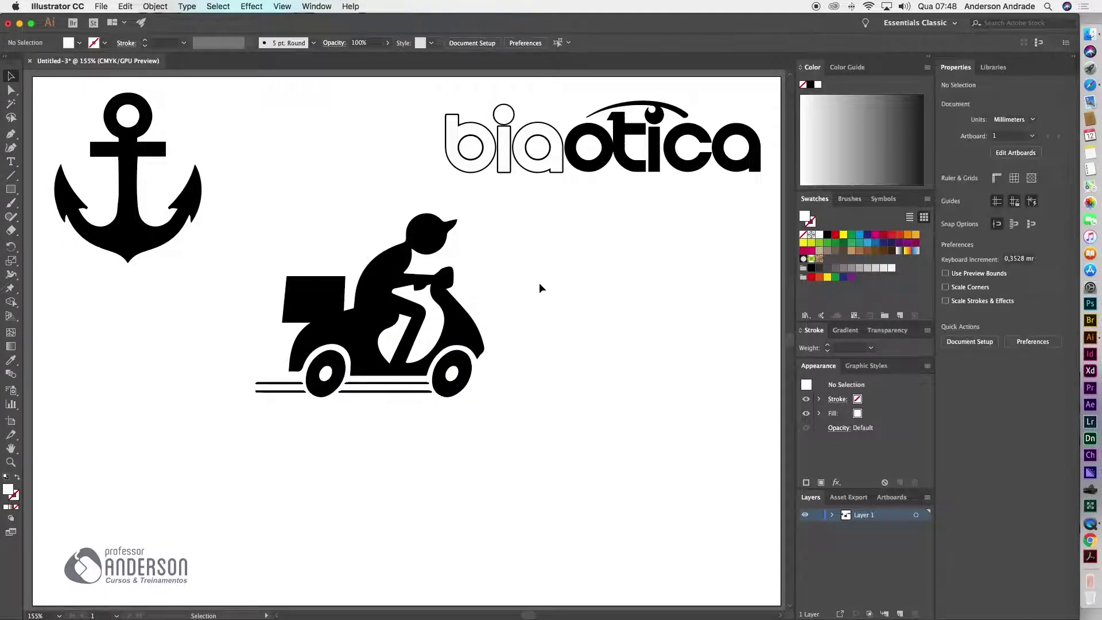
{"action": "left_click_drag", "start_coordinate": [526, 424], "coordinate": [274, 222]}
{"action": "mouse_move", "coordinate": [425, 233]}
{"action": "left_mouse_down"}
{"action": "mouse_move", "coordinate": [228, 304]}
{"action": "mouse_move", "coordinate": [223, 293]}
{"action": "left_mouse_up"}
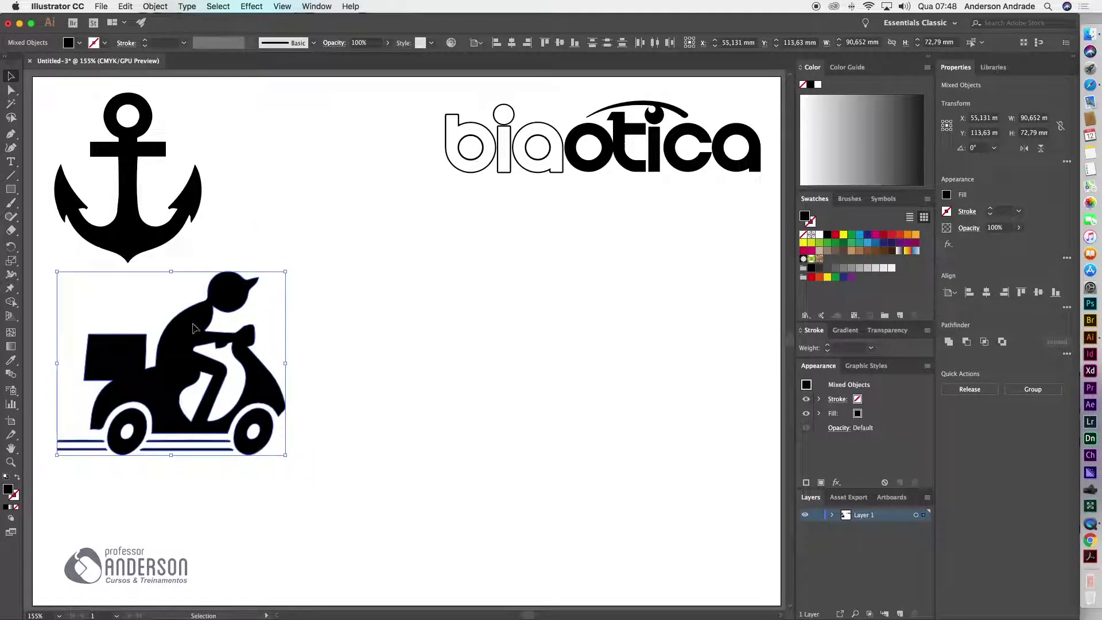
Move the traced scooter up into the top row, beside the anchor and left of the biaotica logo.
{"action": "mouse_move", "coordinate": [192, 329]}
{"action": "left_mouse_down"}
{"action": "mouse_move", "coordinate": [345, 166]}
{"action": "mouse_move", "coordinate": [333, 147]}
{"action": "left_mouse_up"}
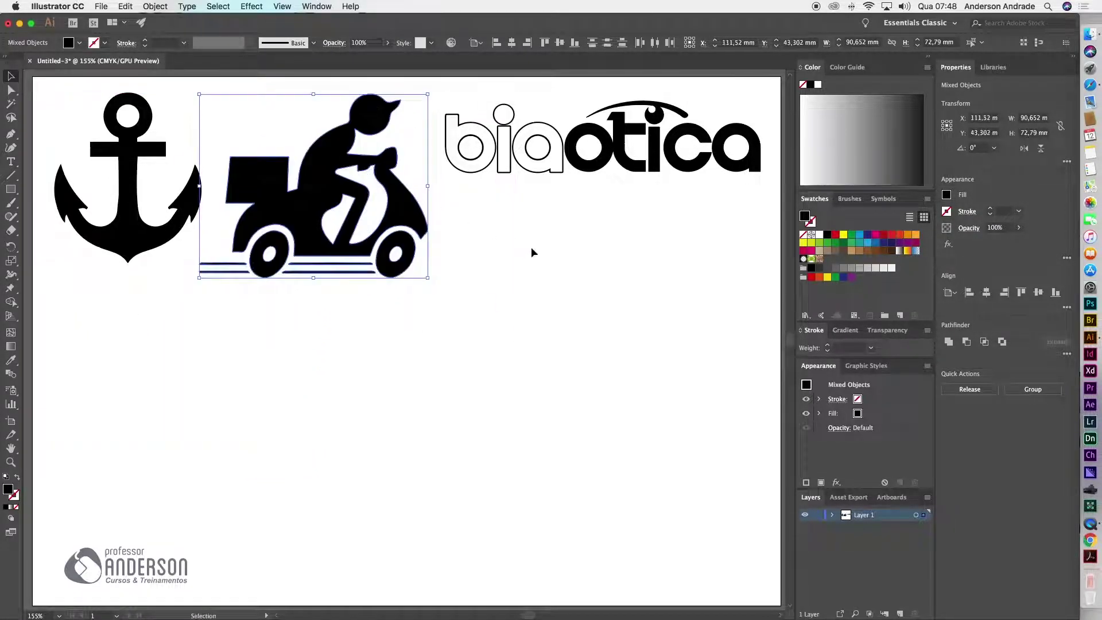
{"action": "left_click", "coordinate": [632, 280]}
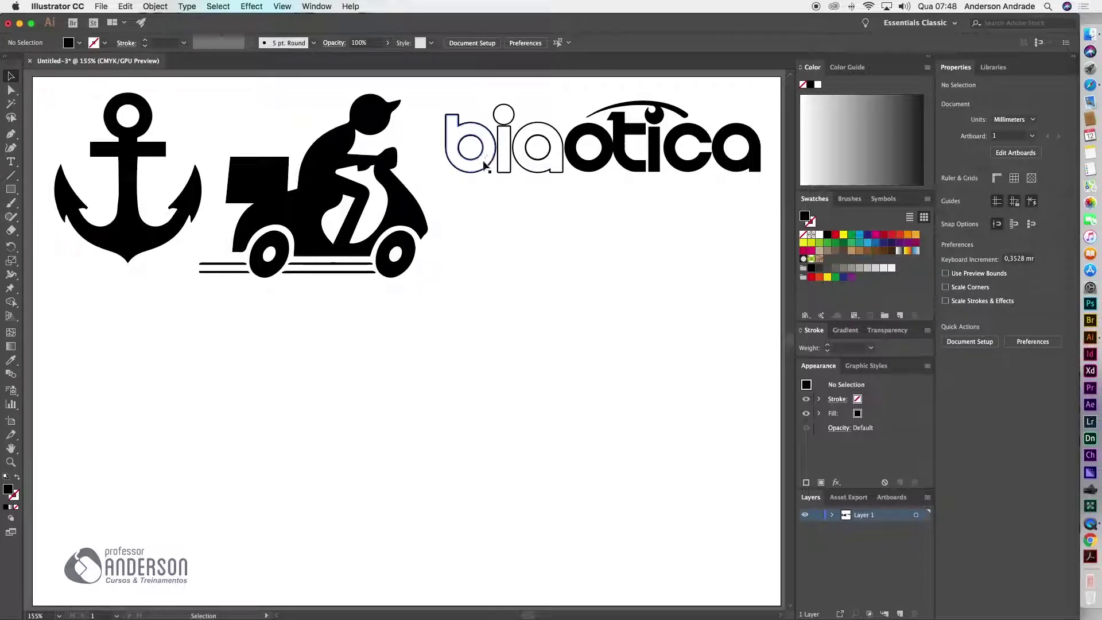
Place 010_illustrator.png and size the duck picture on the artboard below the biaotica logo.
{"action": "left_click", "coordinate": [100, 7]}
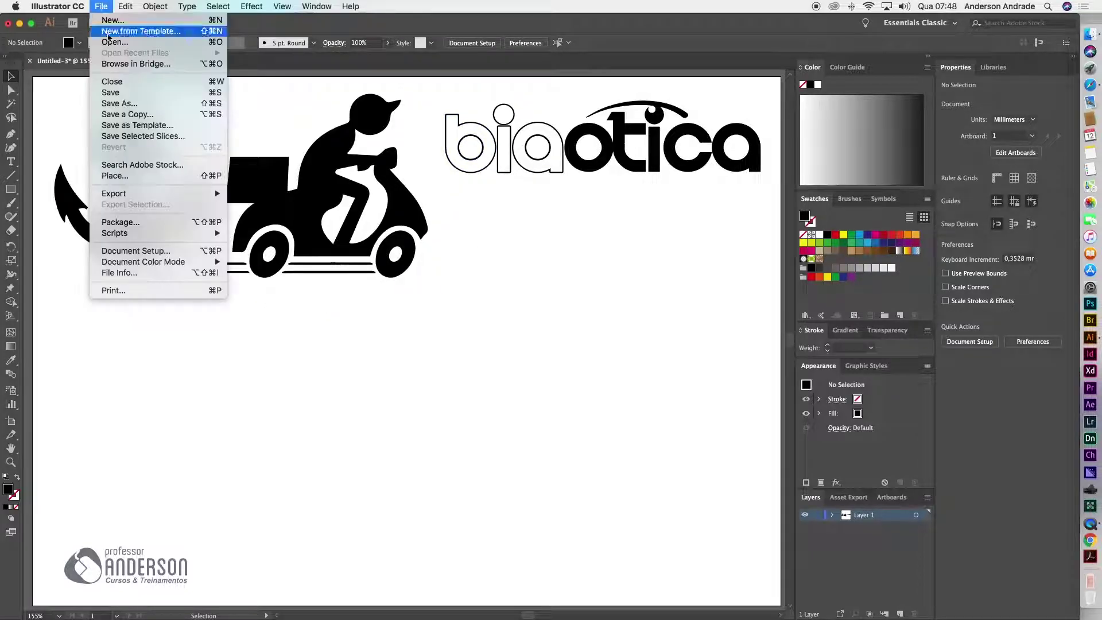
{"action": "left_click", "coordinate": [124, 177]}
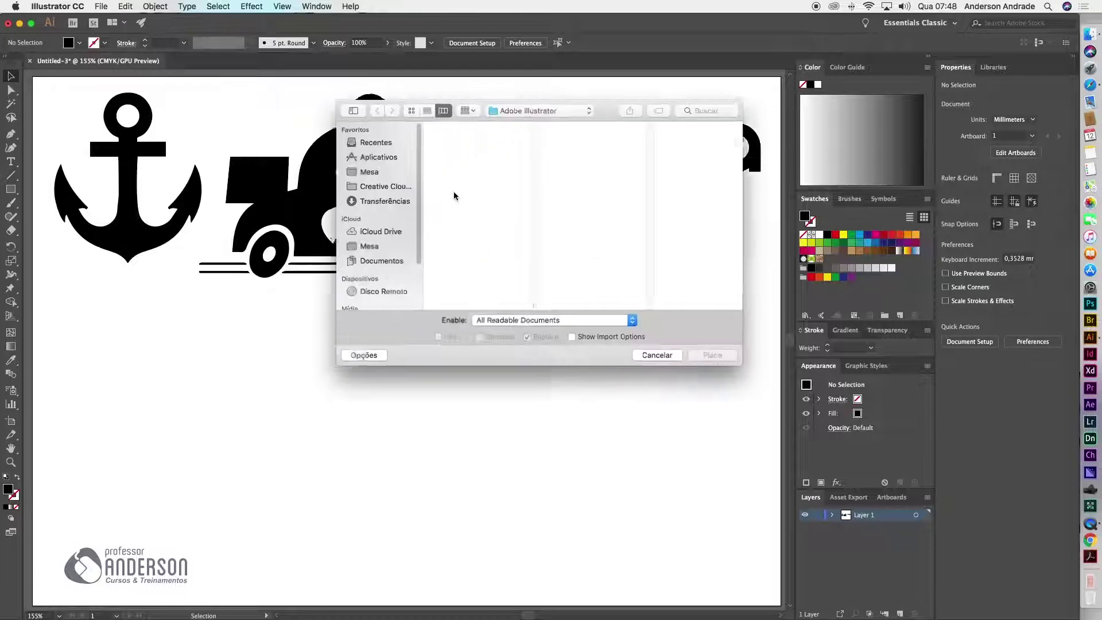
{"action": "left_click", "coordinate": [450, 220]}
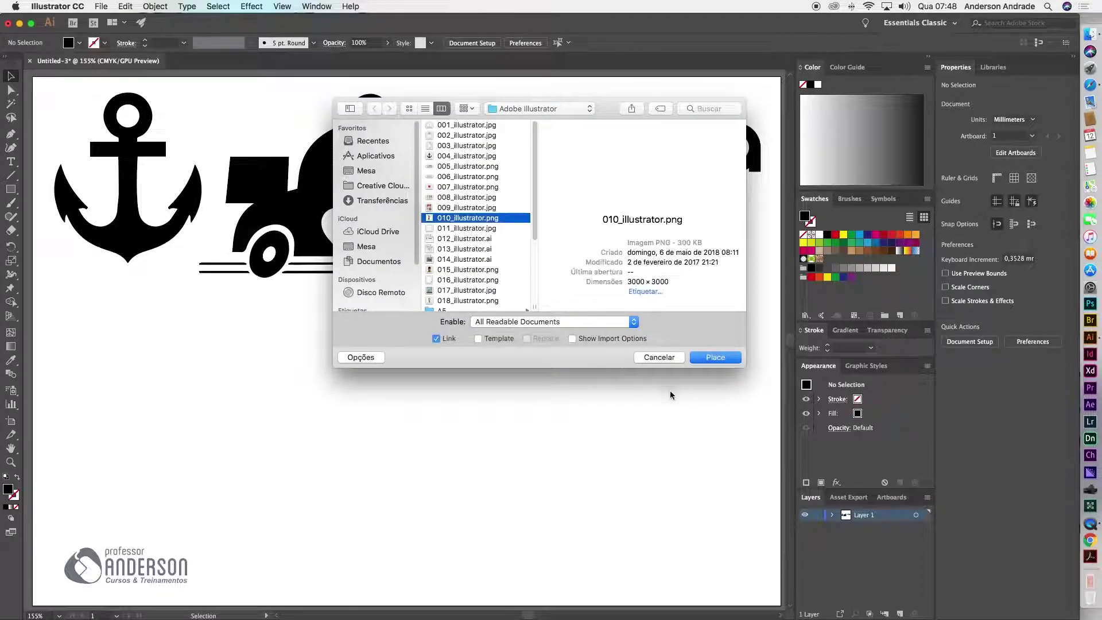
{"action": "left_click", "coordinate": [714, 357]}
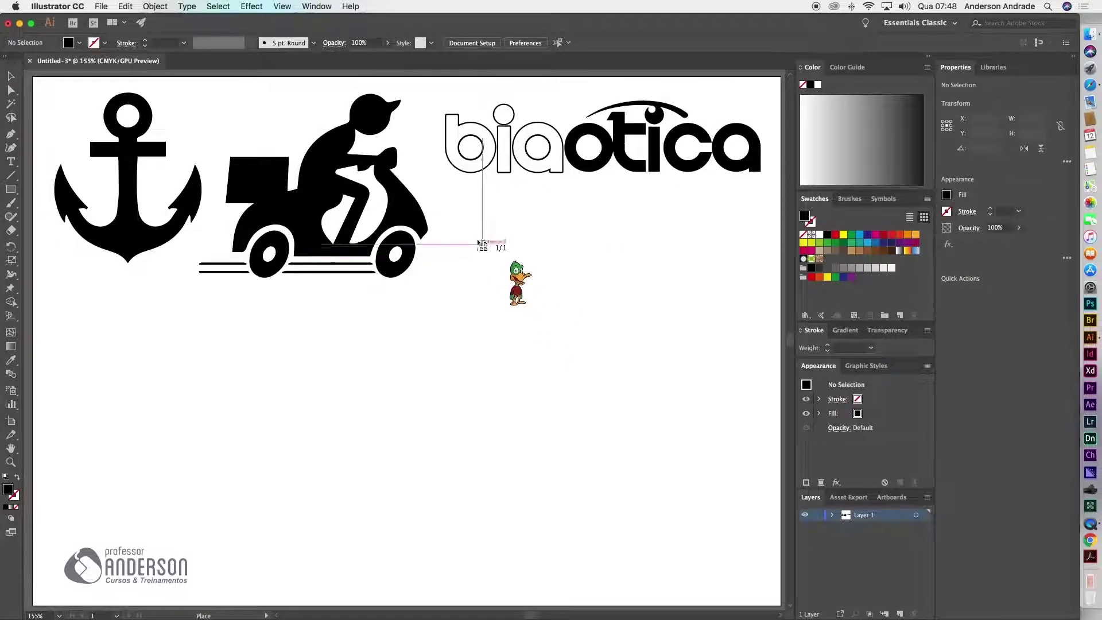
{"action": "left_click_drag", "start_coordinate": [475, 234], "coordinate": [736, 519]}
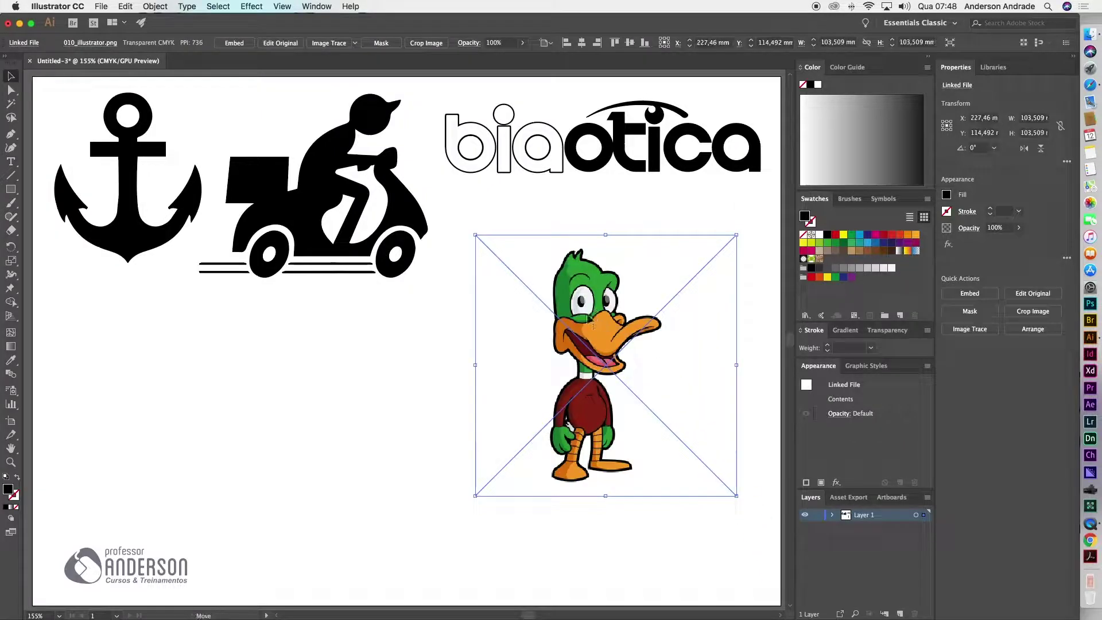
{"action": "left_click_drag", "start_coordinate": [595, 322], "coordinate": [582, 310]}
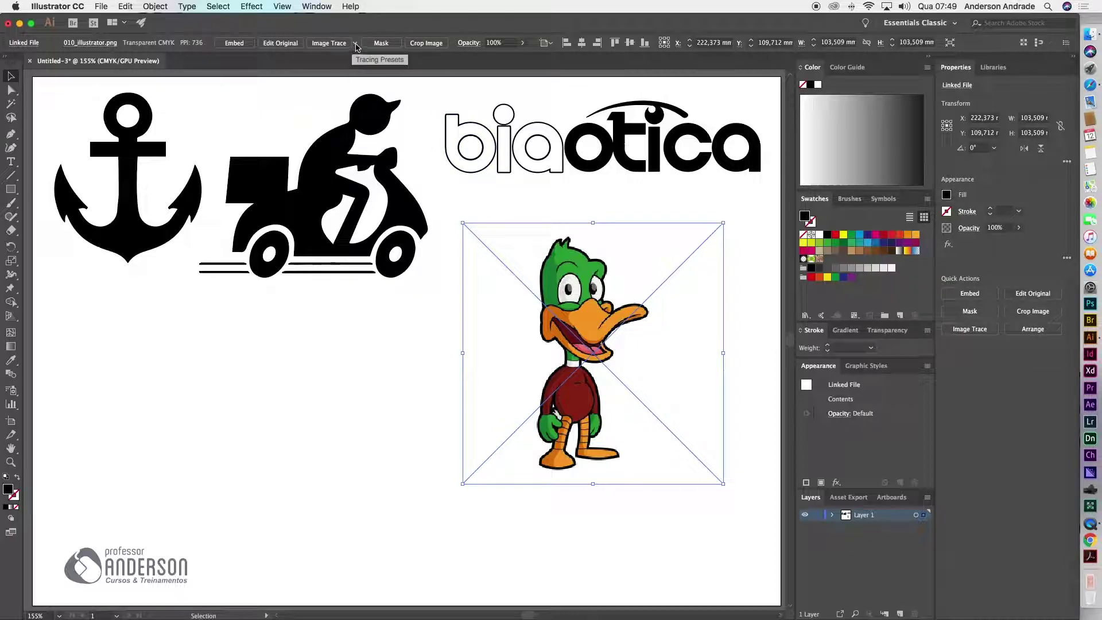
Image-trace the cartoon duck with the 16 Colors preset, accepting the slow-tracing warning.
{"action": "left_click", "coordinate": [355, 46]}
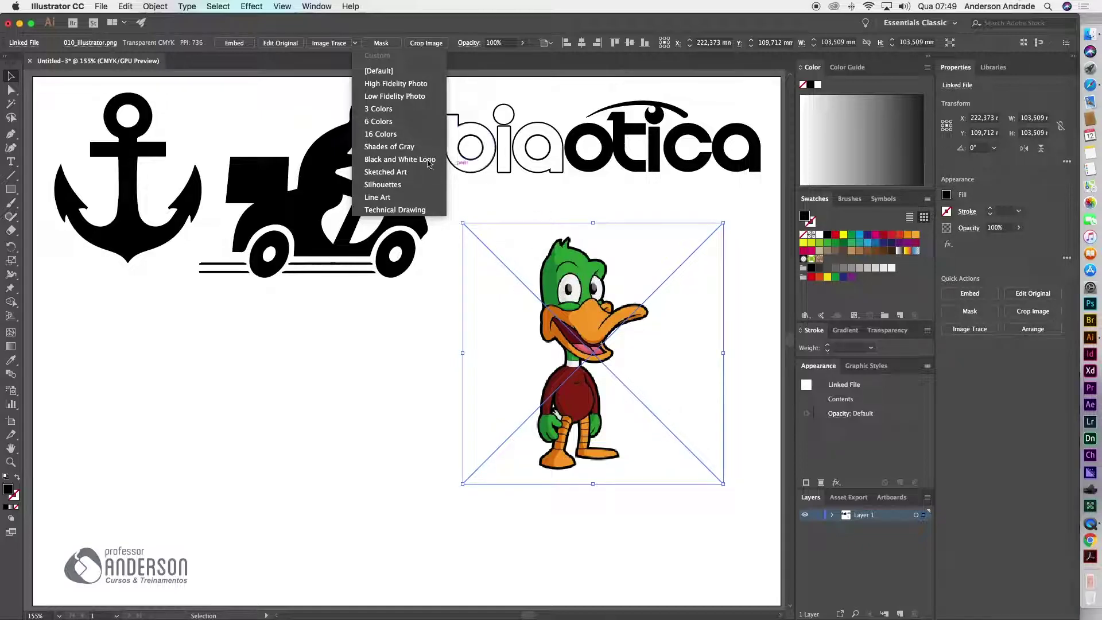
{"action": "left_click", "coordinate": [373, 135]}
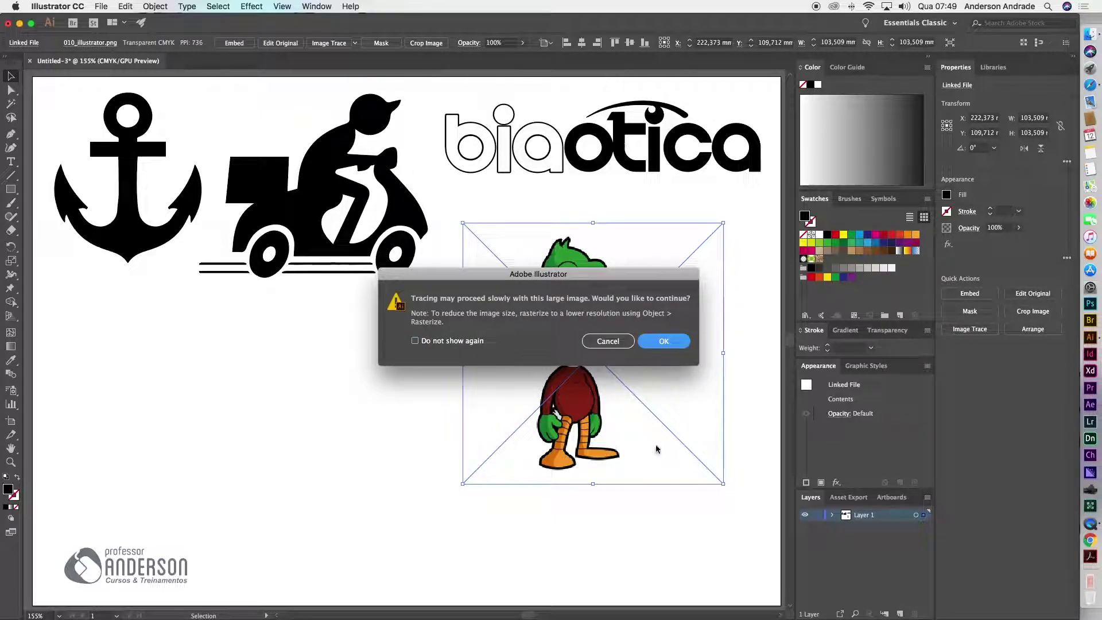
{"action": "key", "text": "Return"}
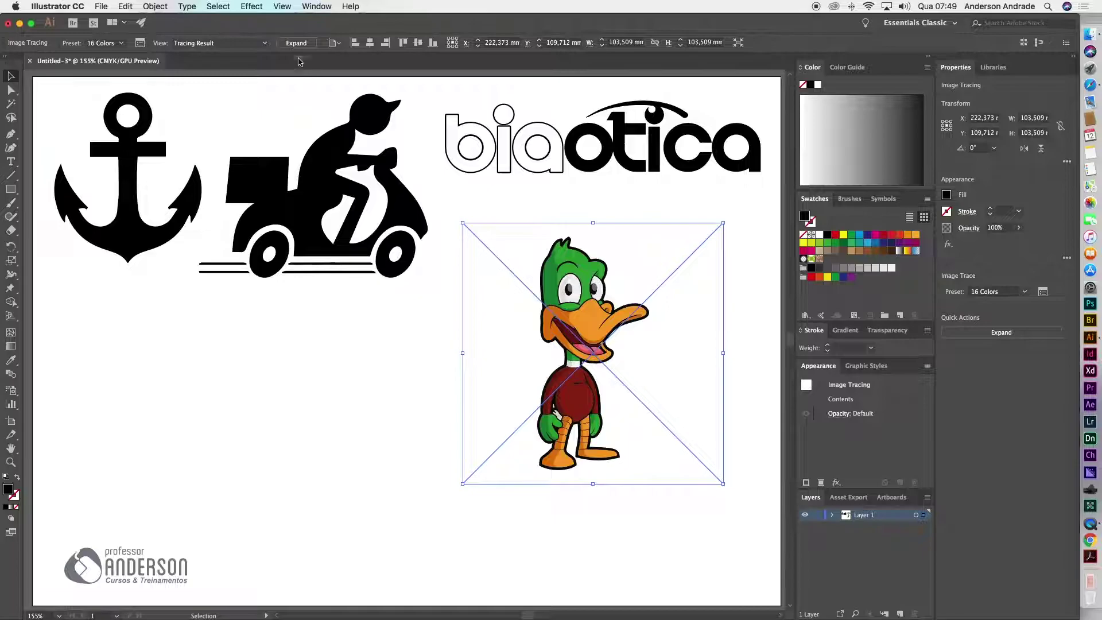
Expand and ungroup the duck trace, then pull its white background shape aside.
{"action": "left_click", "coordinate": [296, 42]}
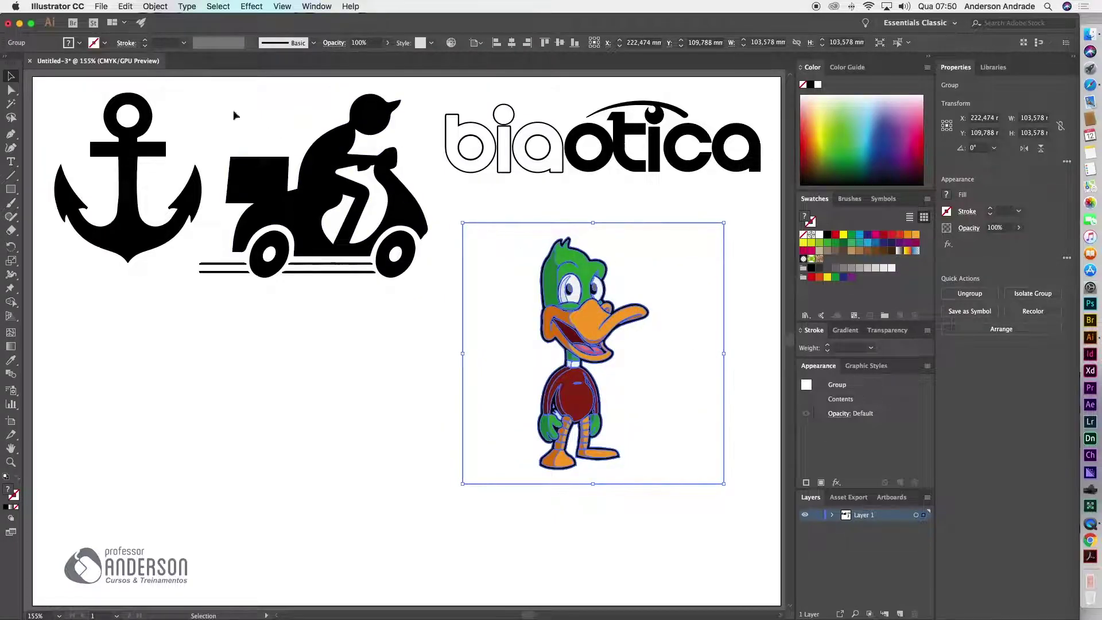
{"action": "left_click", "coordinate": [154, 6]}
{"action": "left_click", "coordinate": [173, 59]}
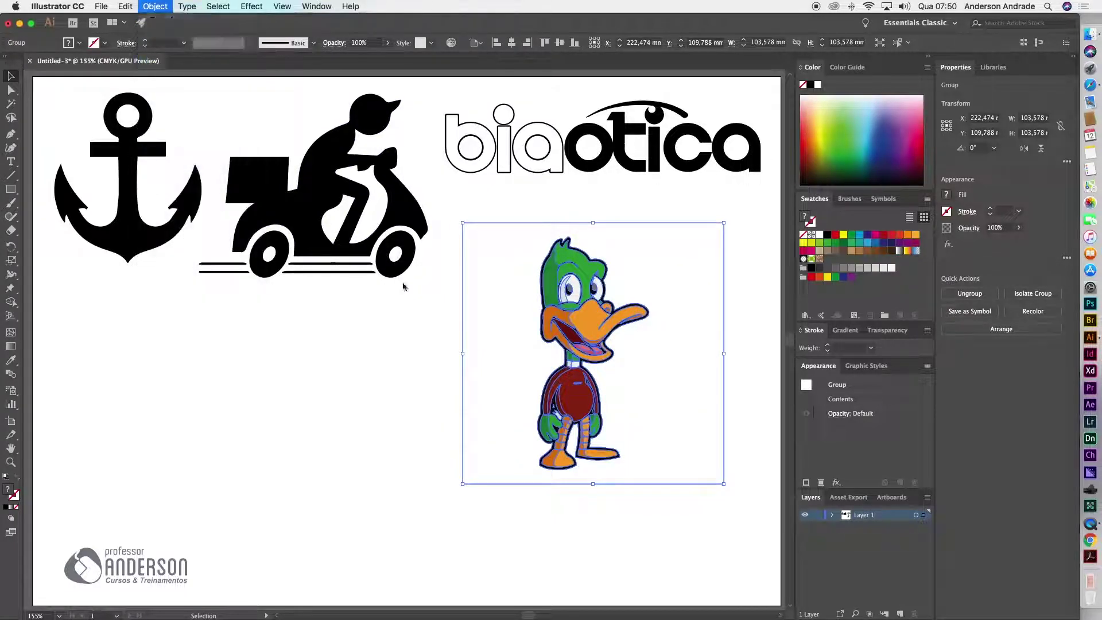
{"action": "left_click", "coordinate": [426, 359]}
{"action": "left_click_drag", "start_coordinate": [489, 349], "coordinate": [246, 393]}
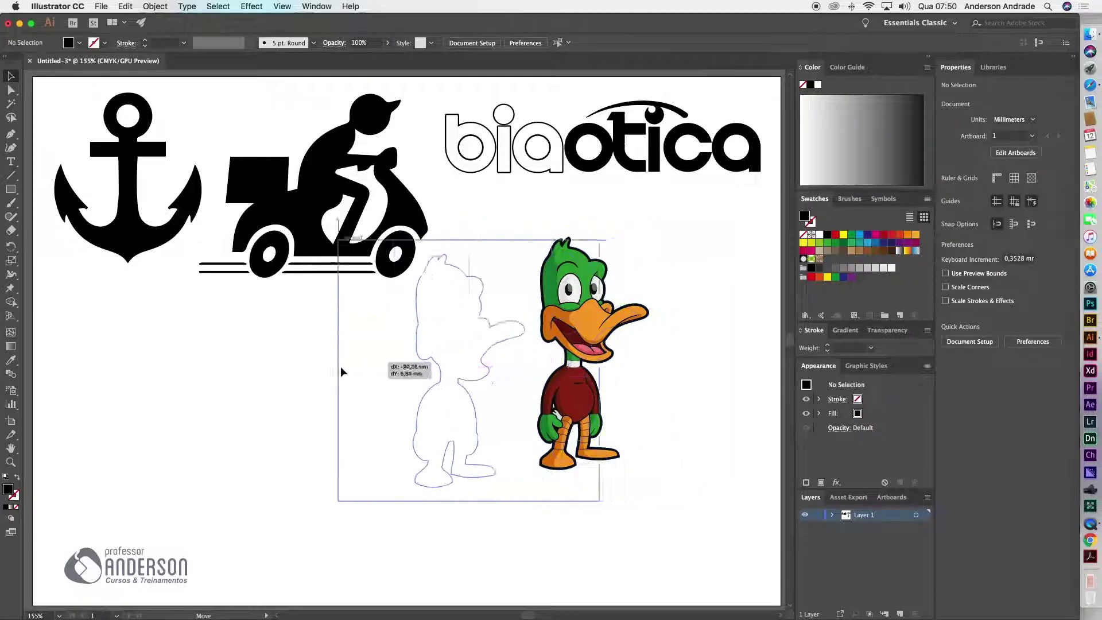
{"action": "left_click", "coordinate": [284, 391]}
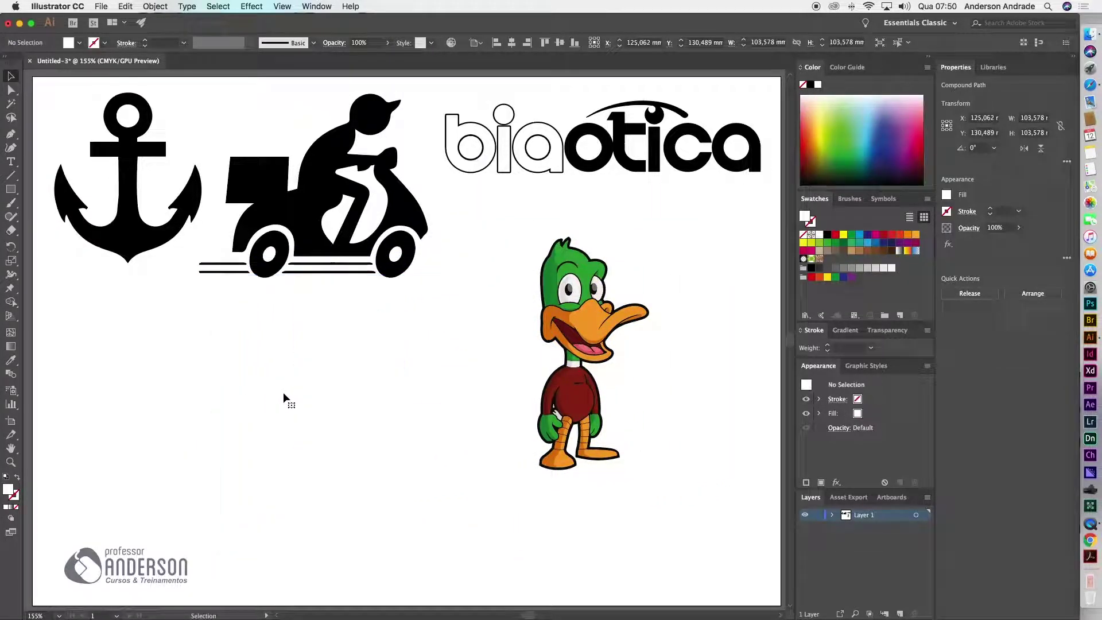
Select all the duck's shapes, enlarge them, and shift the duck to the right.
{"action": "mouse_move", "coordinate": [689, 484]}
{"action": "left_mouse_down"}
{"action": "mouse_move", "coordinate": [519, 246]}
{"action": "mouse_move", "coordinate": [502, 214]}
{"action": "mouse_move", "coordinate": [504, 171]}
{"action": "left_mouse_up"}
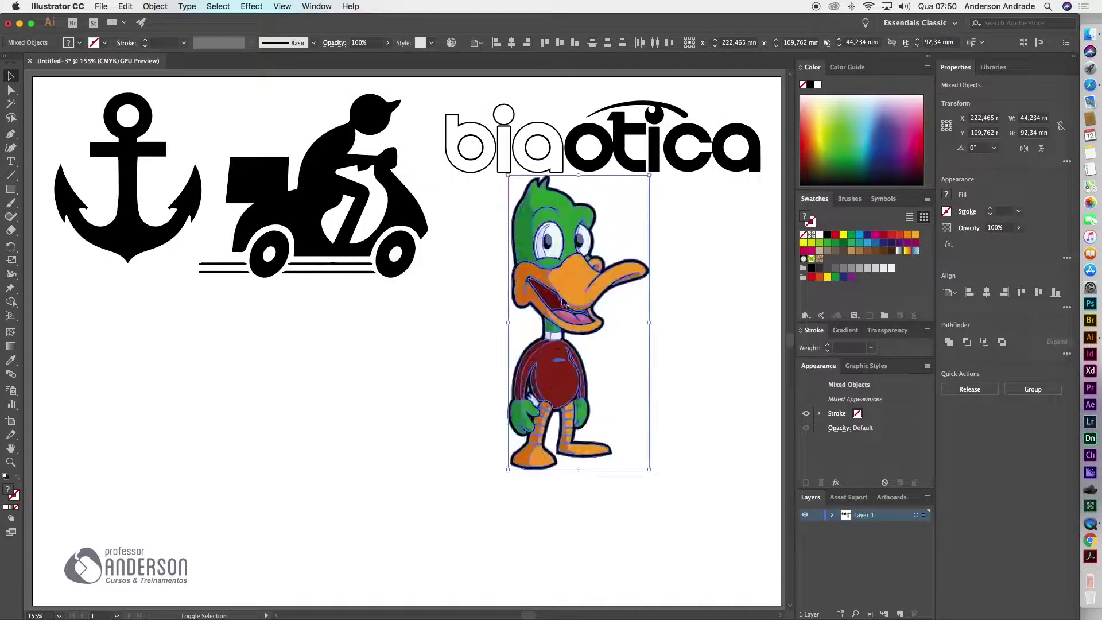
{"action": "left_click_drag", "start_coordinate": [651, 468], "coordinate": [740, 580]}
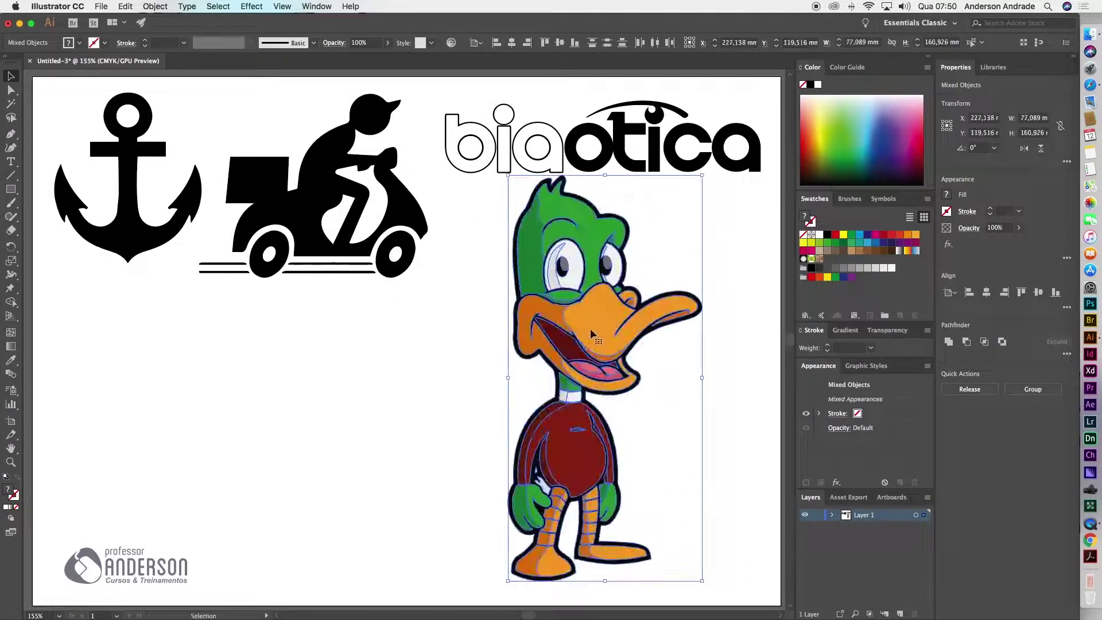
{"action": "left_click_drag", "start_coordinate": [591, 328], "coordinate": [640, 340]}
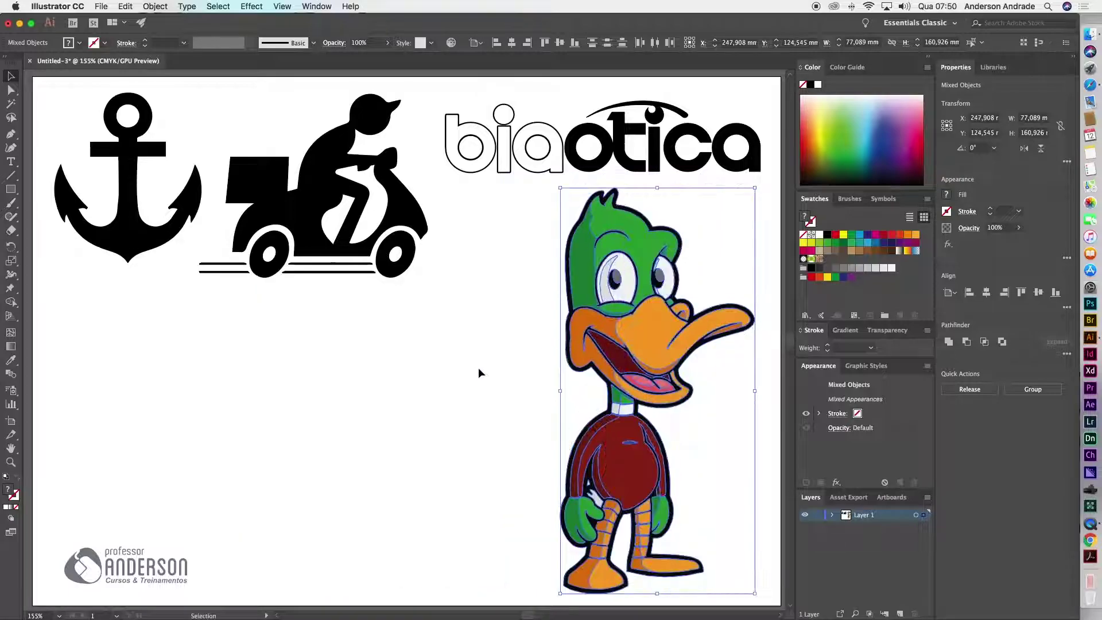
{"action": "left_click", "coordinate": [481, 373]}
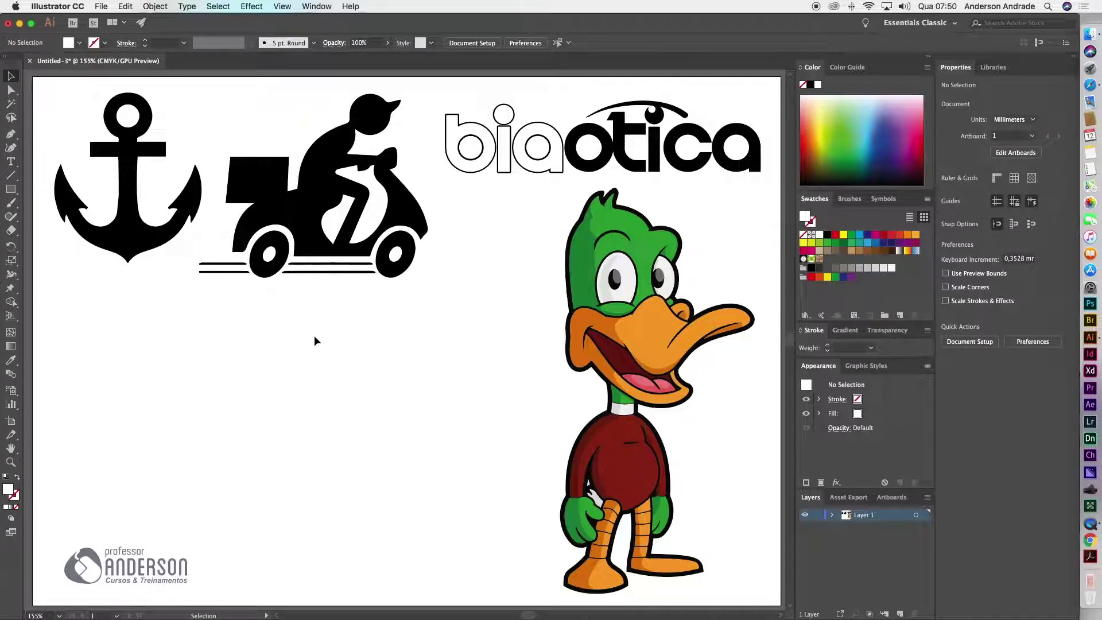
Reset colours to the defaults of white fill and 1 pt black stroke with the D shortcut.
{"action": "key", "text": "d"}
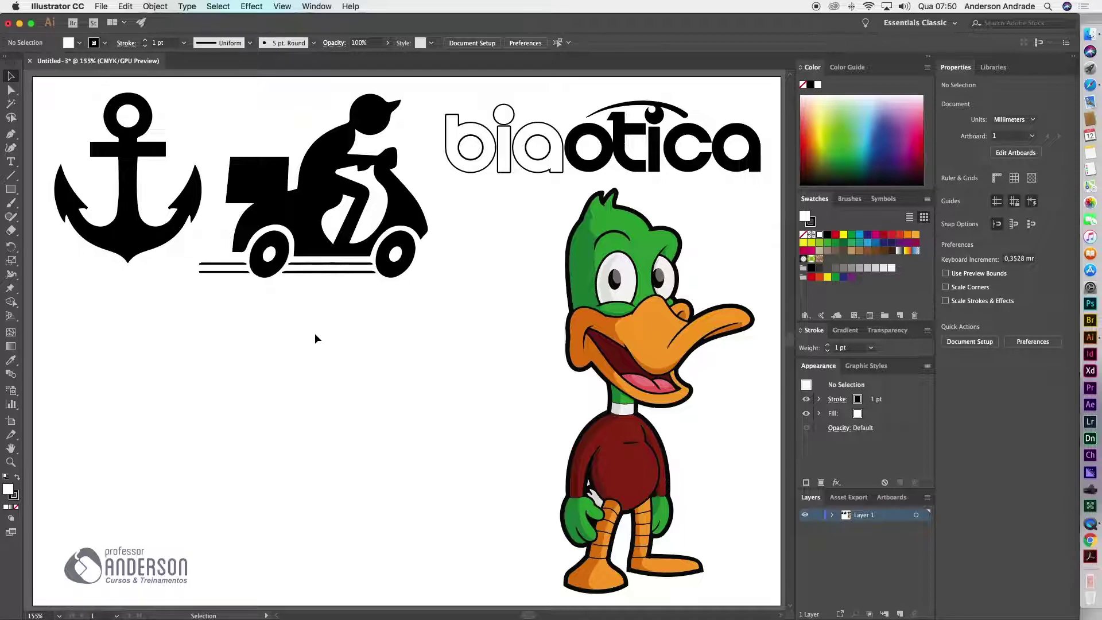